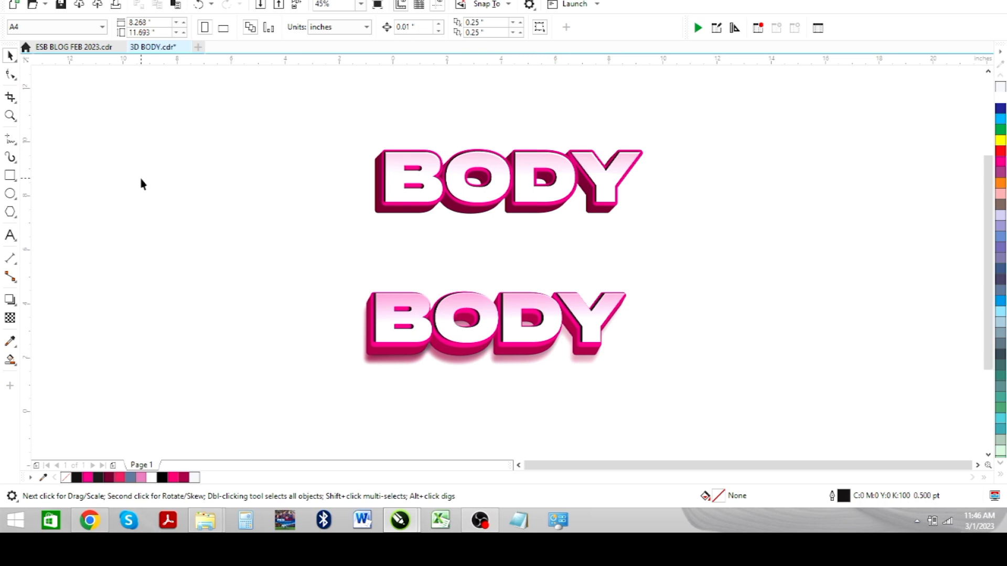
- Preview the finished artwork full screen, then return to the drawing
key(F9)
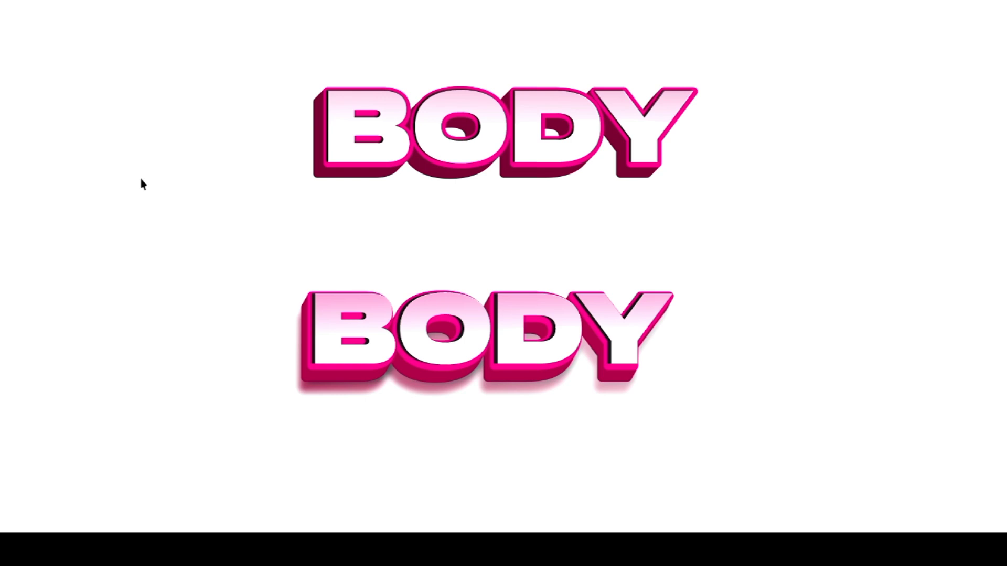
key(F9)
scroll(140, 177, down, 1)
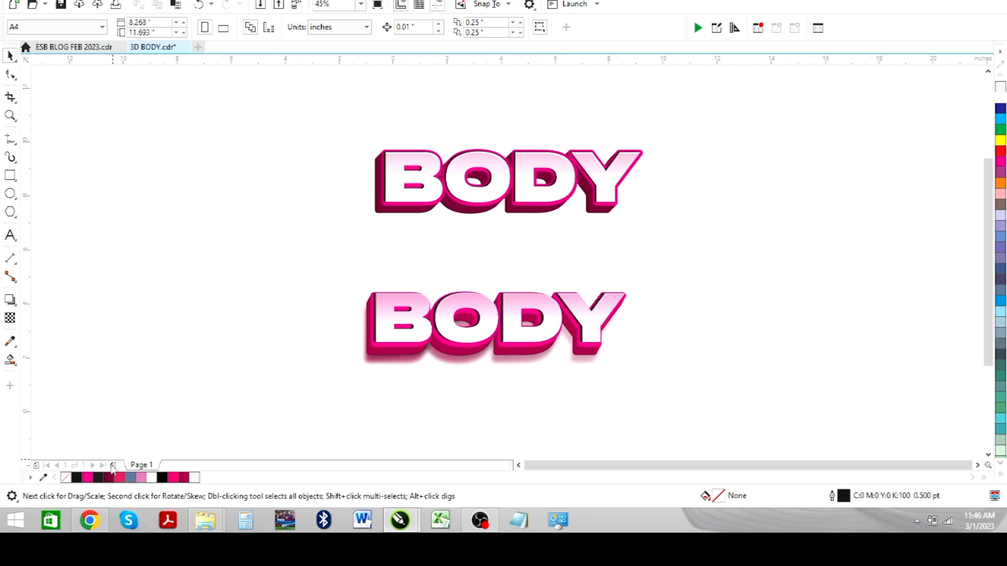
- Add a second page and place a line of BODY text on it
click(113, 466)
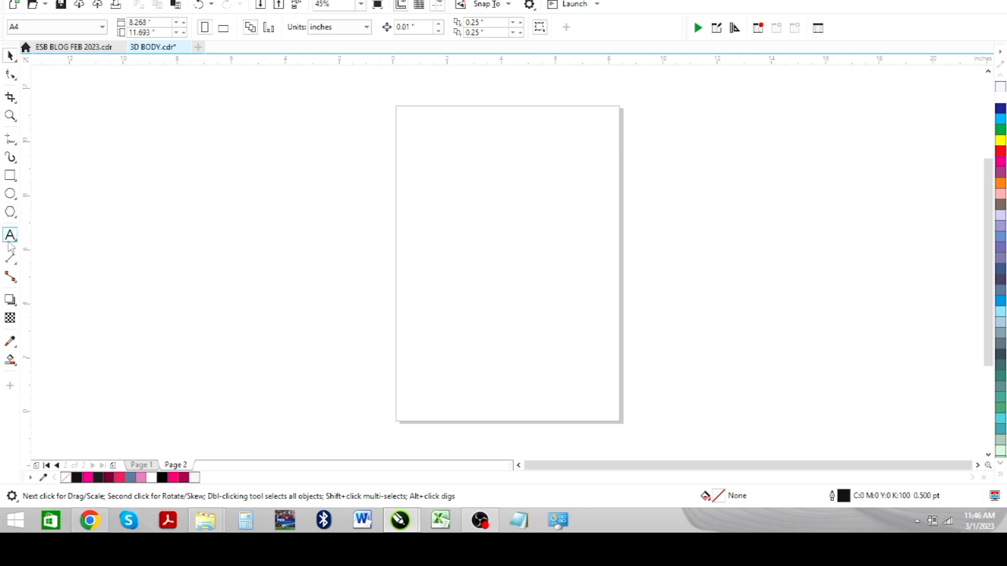
click(10, 235)
click(360, 254)
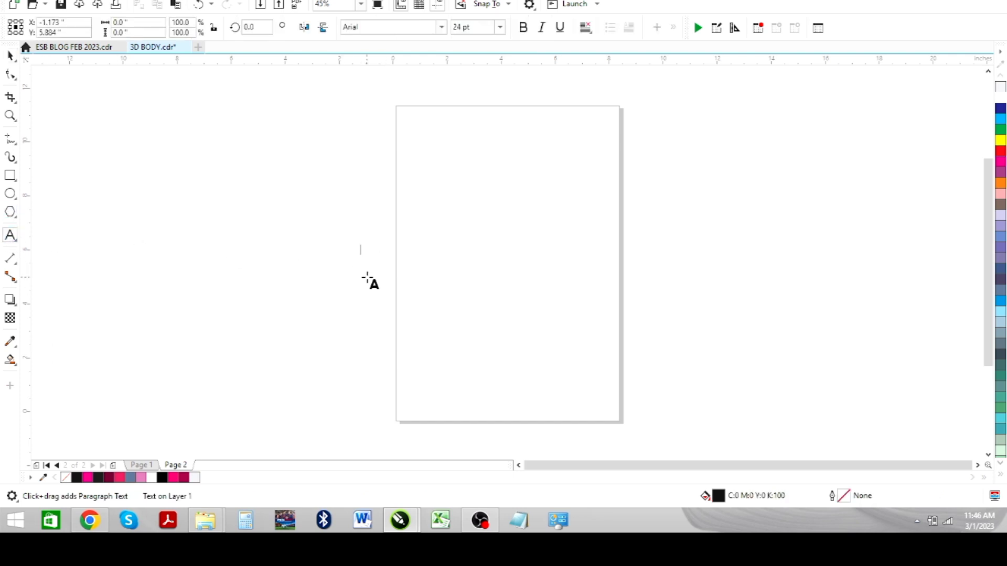
text(BODY)
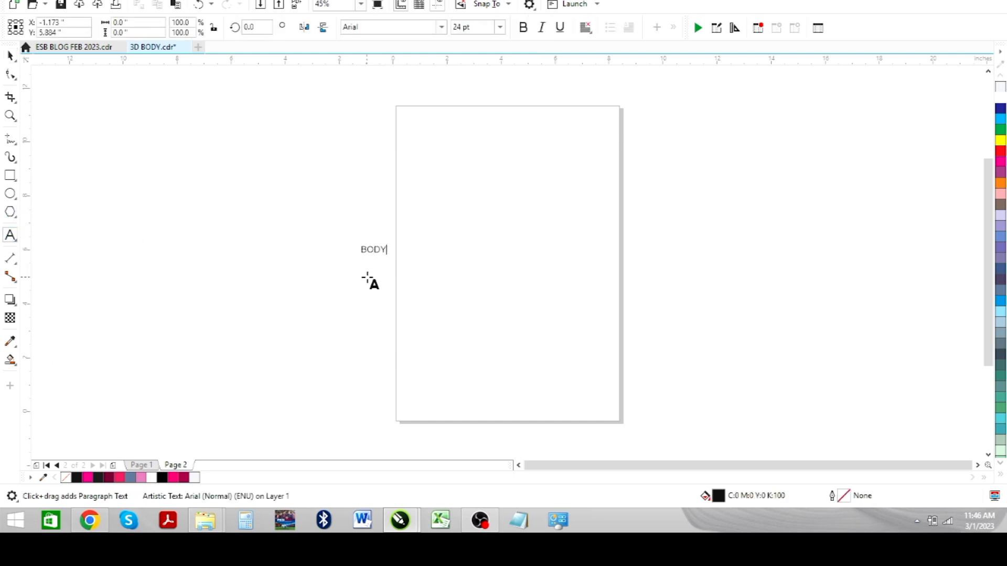
key(Escape)
- Enlarge BODY near the top of the page and set its font to Phonk Regular DEMO
click(9, 55)
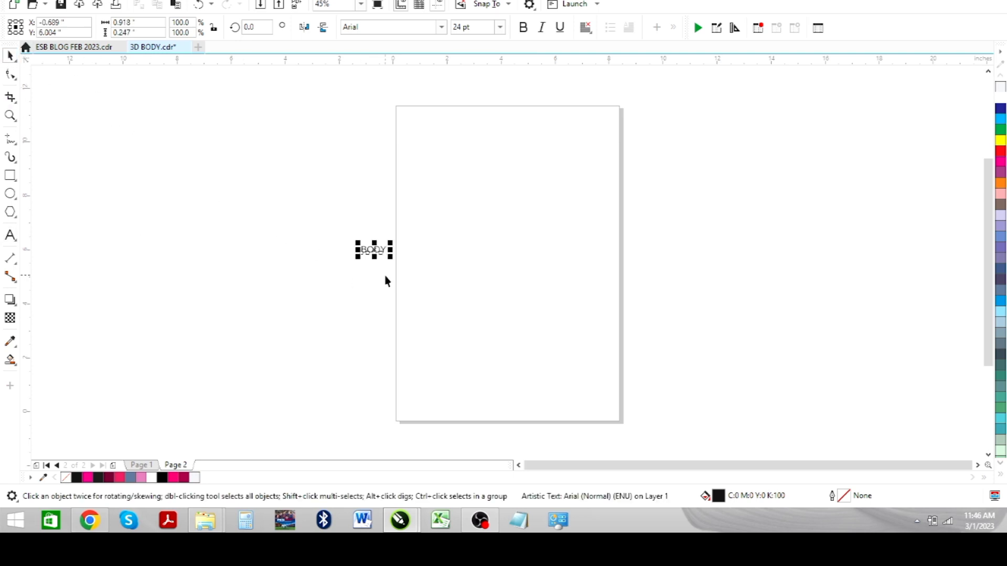
drag(392, 260, 552, 348)
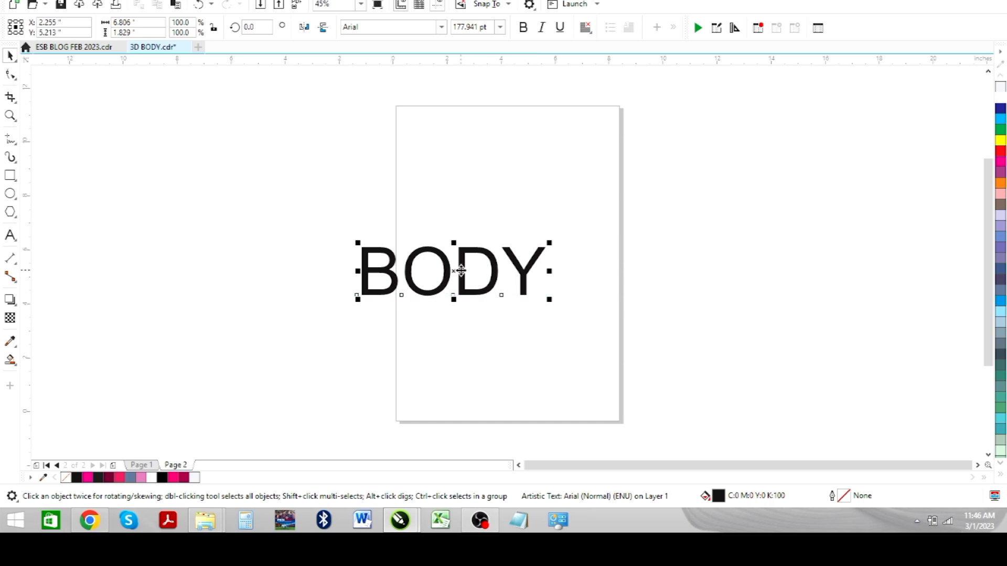
drag(460, 271, 496, 235)
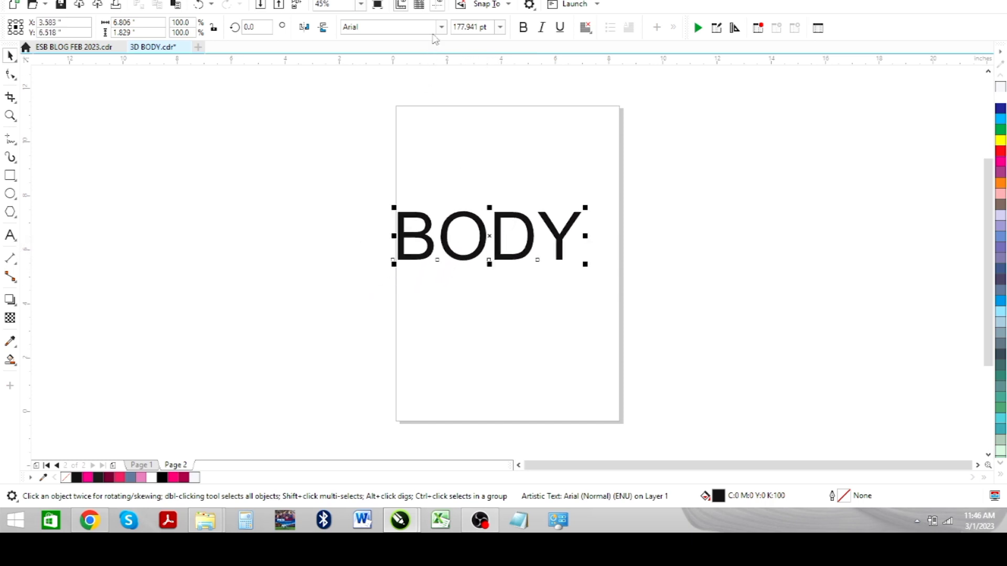
click(414, 29)
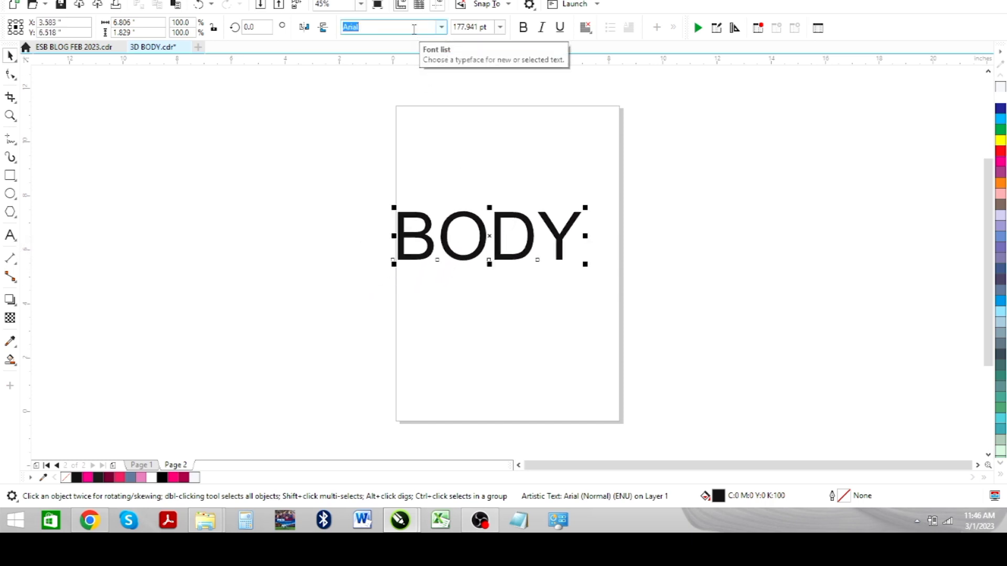
text(PHonk Regular DEMO)
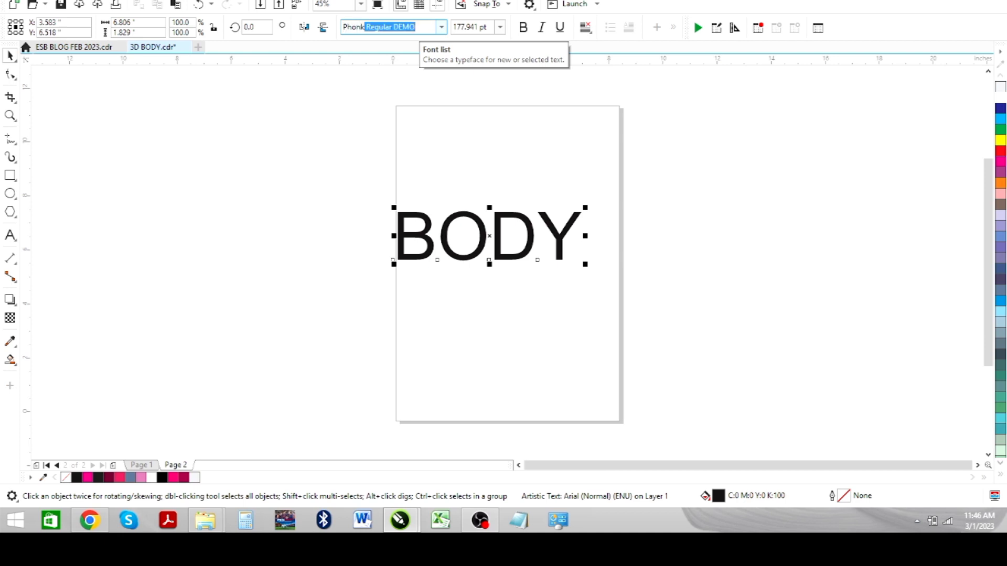
key(Return)
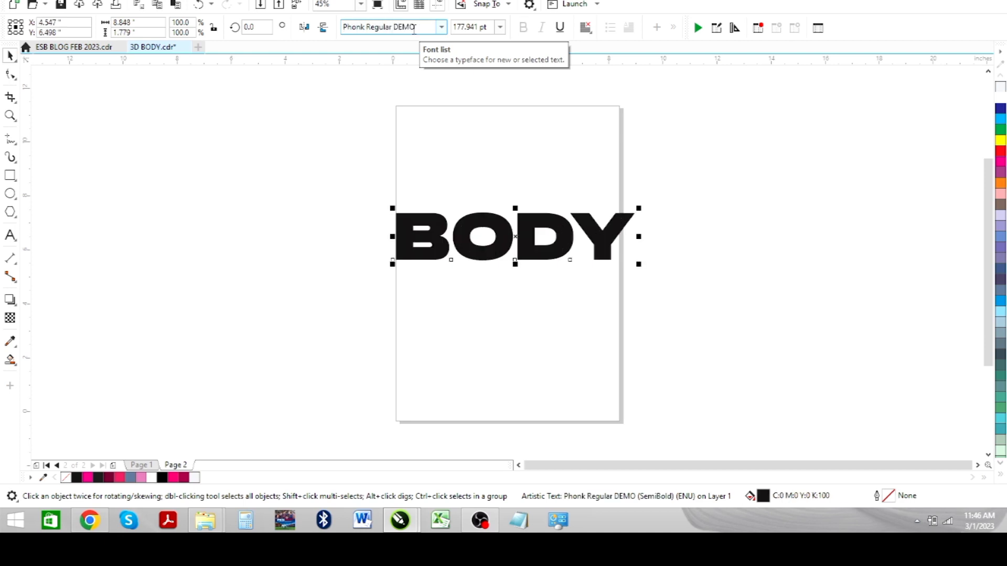
drag(503, 229, 505, 217)
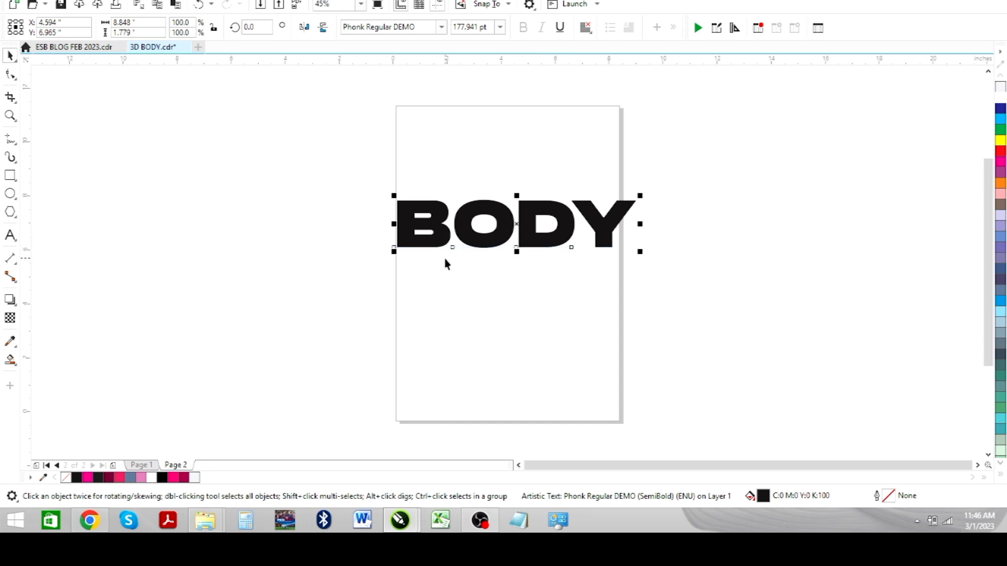
- Duplicate BODY, move the copy above, and give the lower BODY crimson fill and outline
key(ctrl+d)
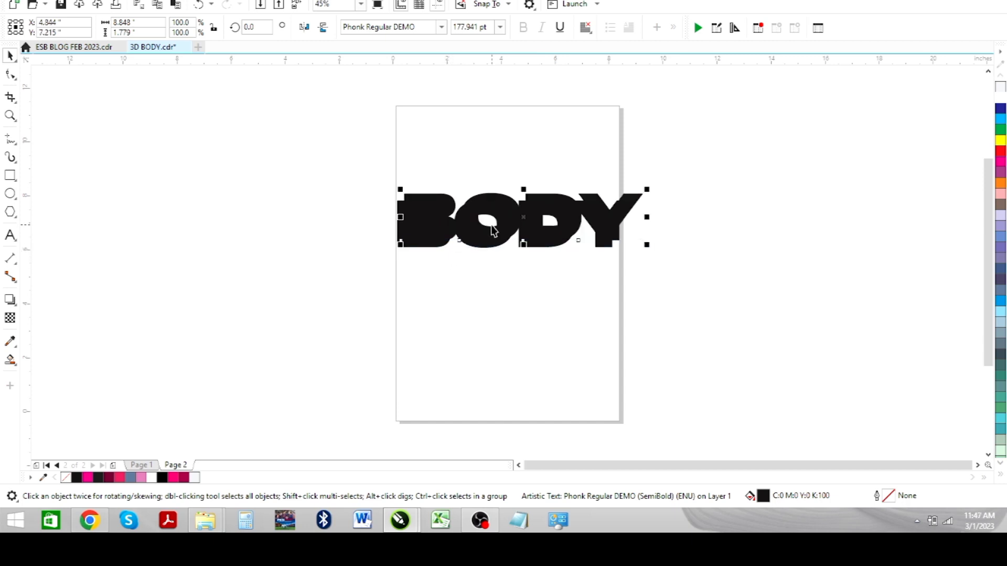
drag(501, 202, 516, 149)
click(495, 243)
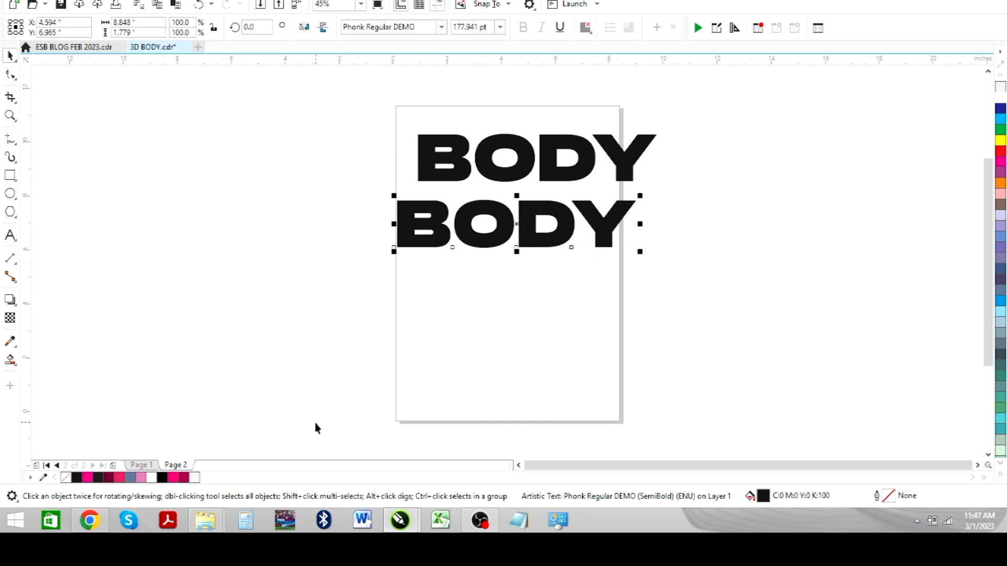
click(184, 477)
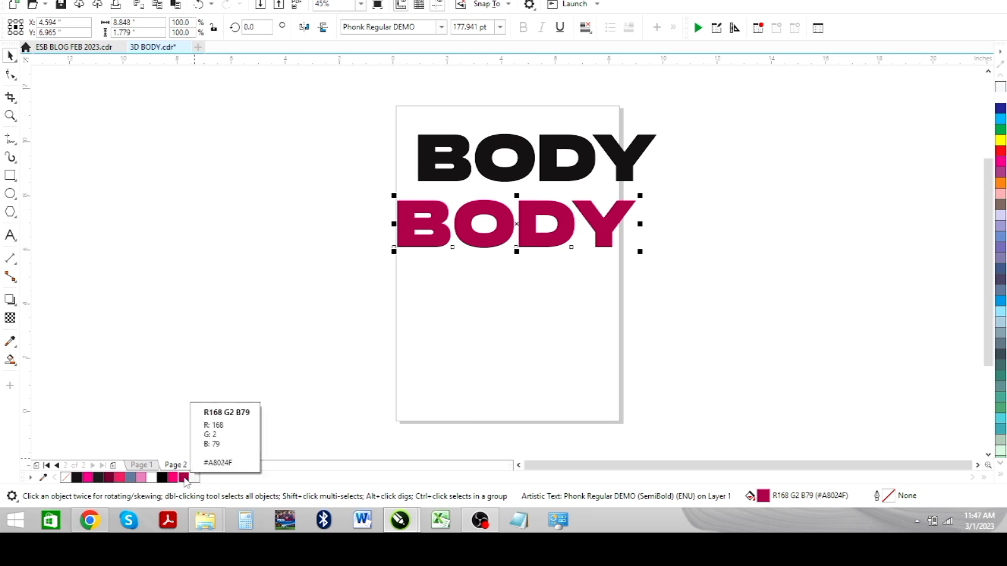
right_click(183, 477)
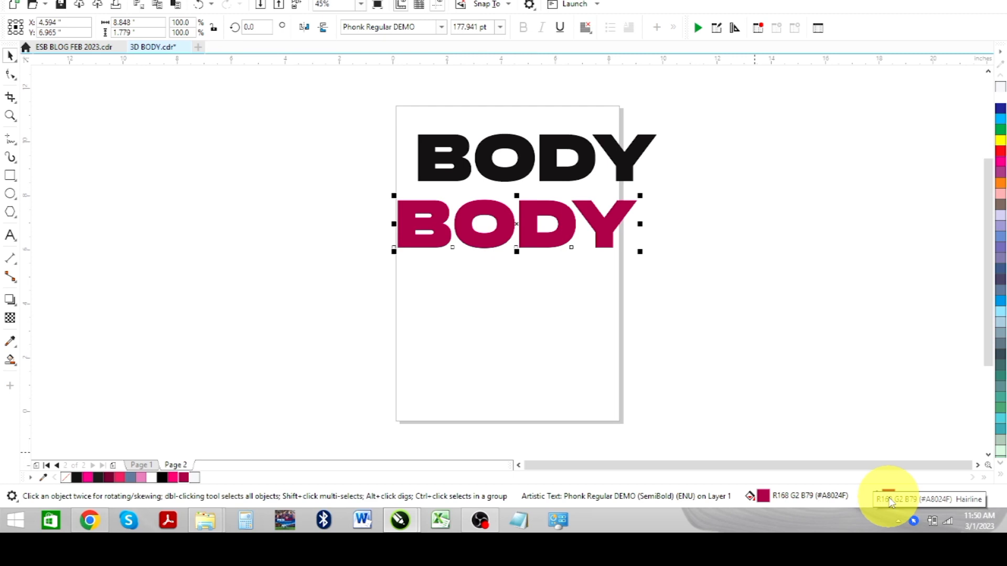
- Set the crimson BODY outline to 24 pt with round caps, placed behind the fill
double_click(890, 502)
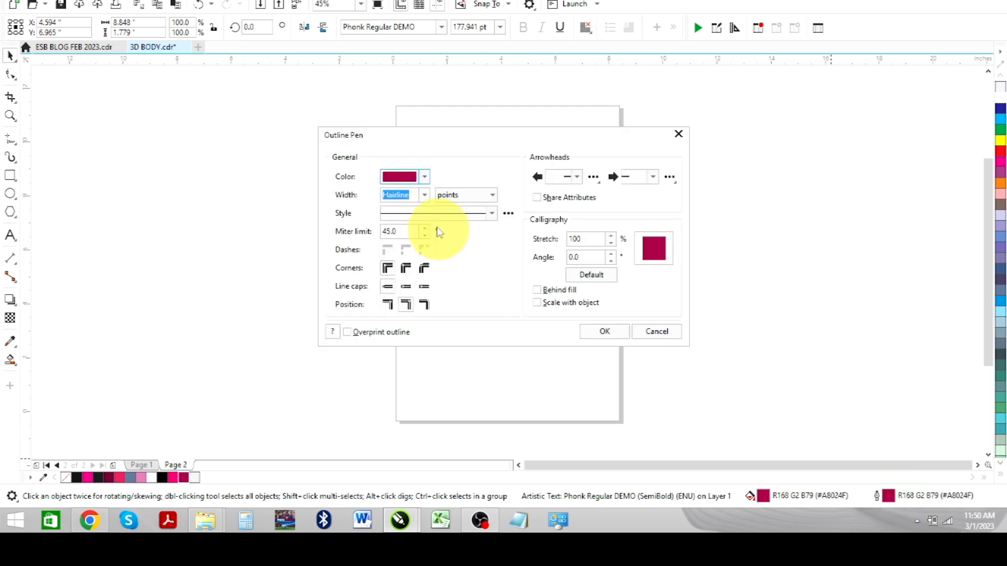
click(424, 197)
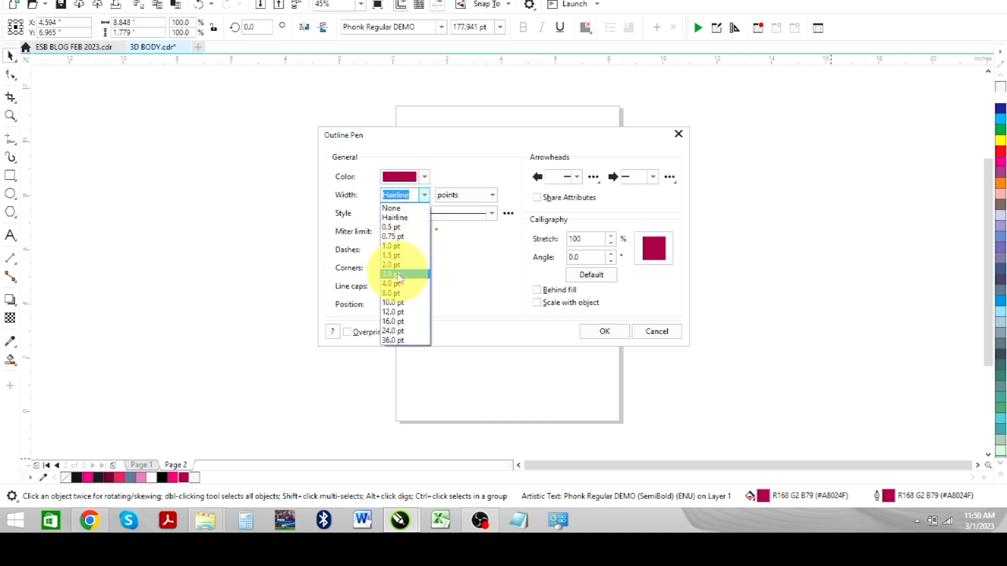
click(394, 332)
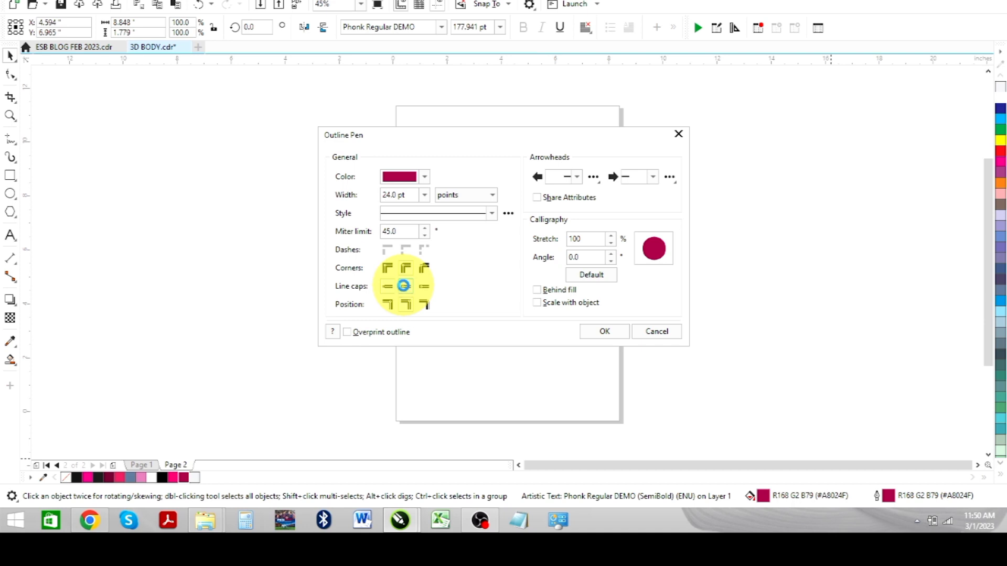
click(403, 286)
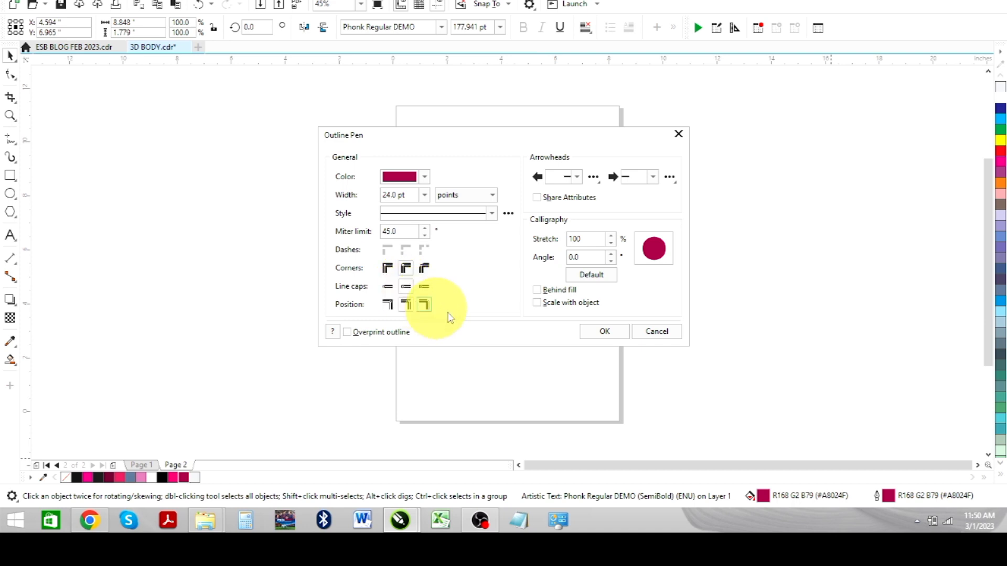
click(536, 290)
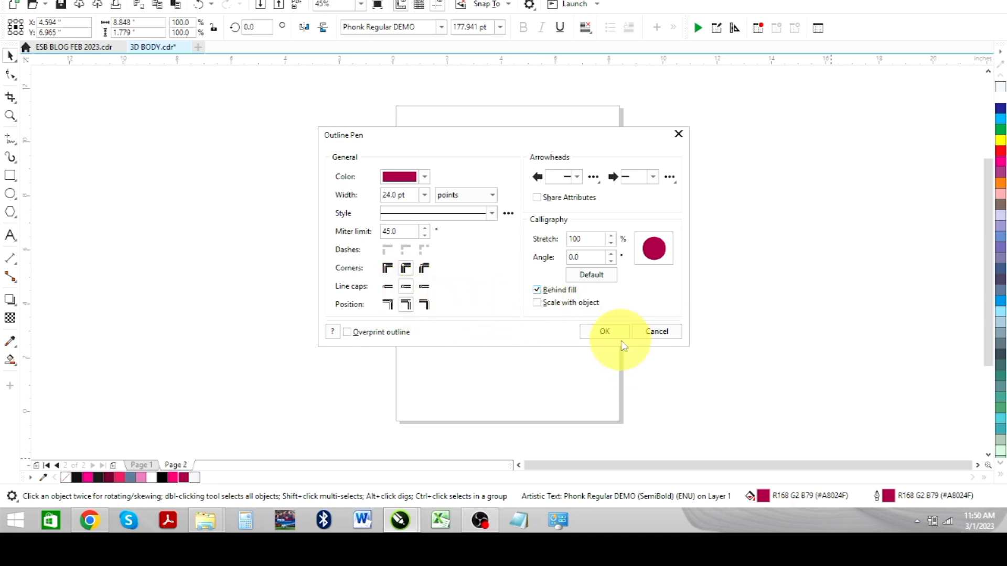
click(614, 335)
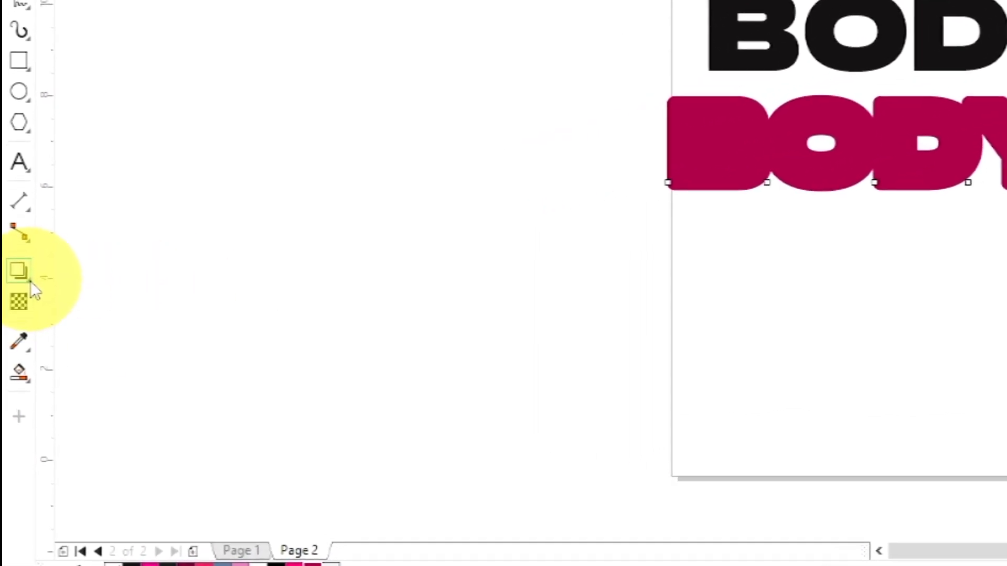
- Pull a block shadow from the lower BODY and recolour it crimson
click(30, 281)
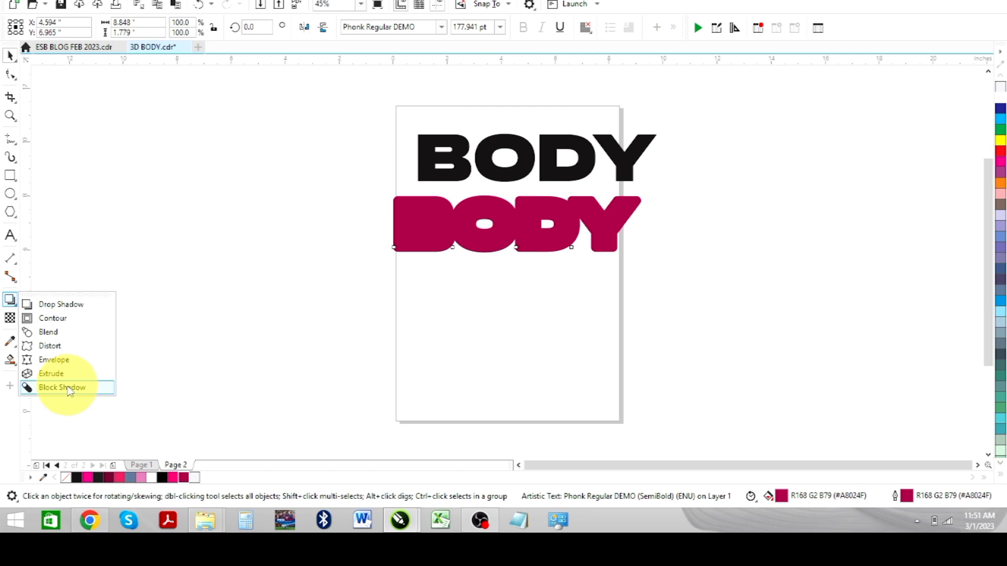
click(69, 389)
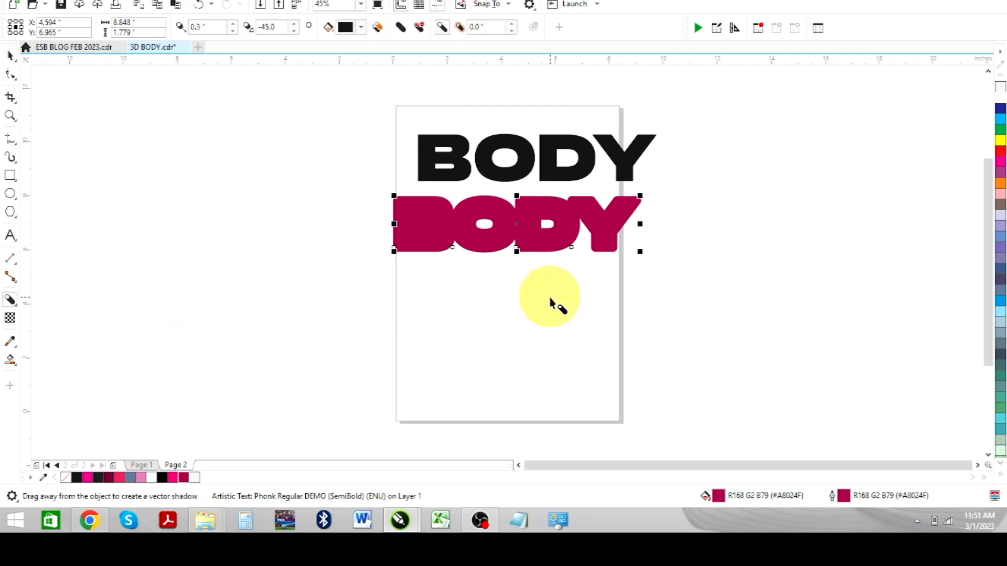
drag(571, 249, 508, 235)
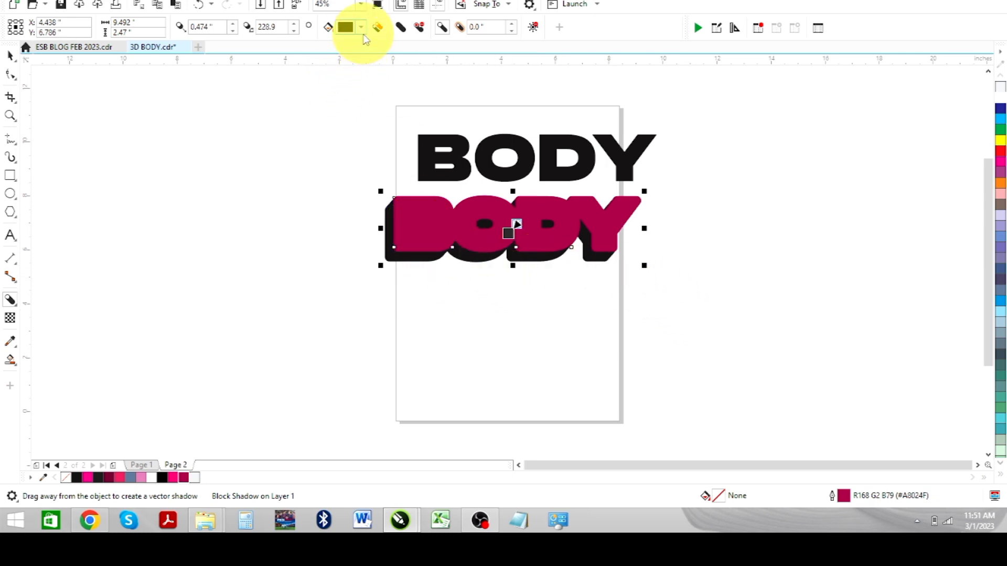
click(360, 28)
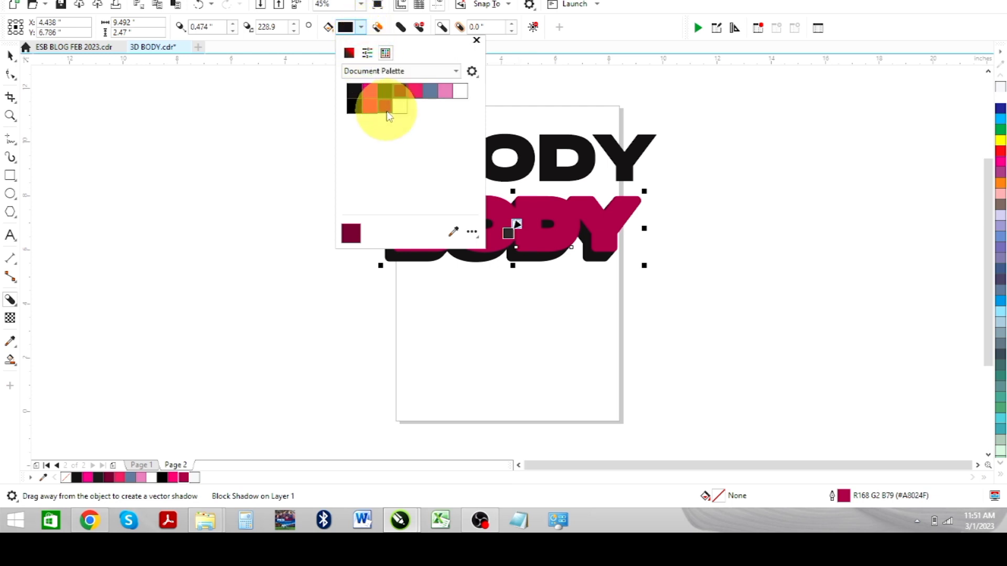
click(385, 108)
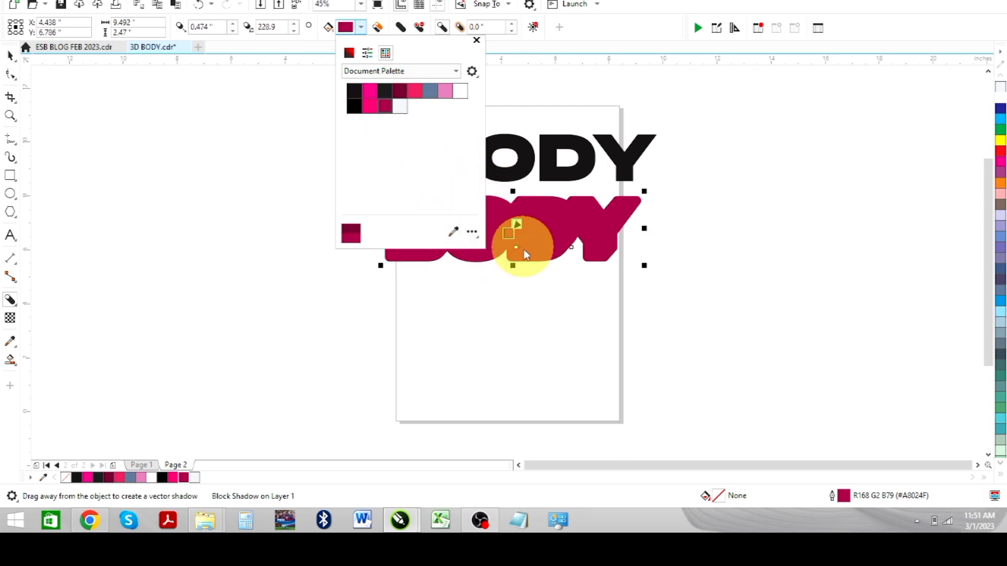
click(502, 280)
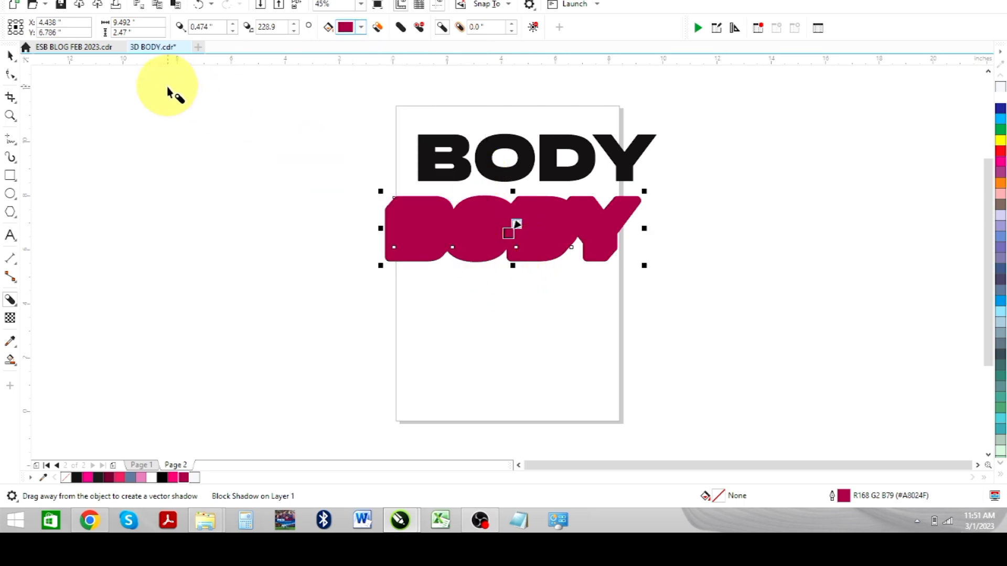
- Give the lower BODY a hot pink fill and a hot pink outline
click(13, 57)
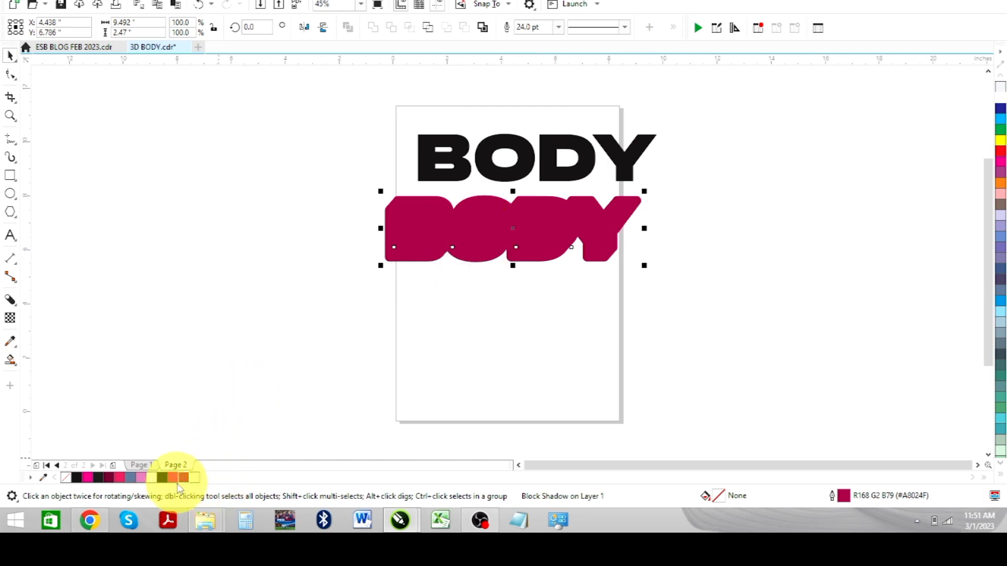
click(173, 480)
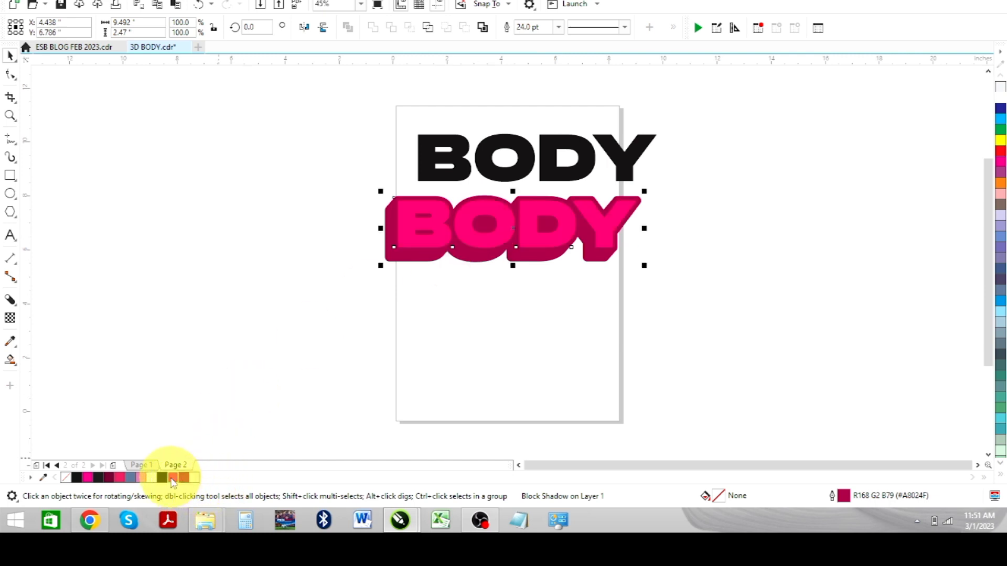
right_click(172, 478)
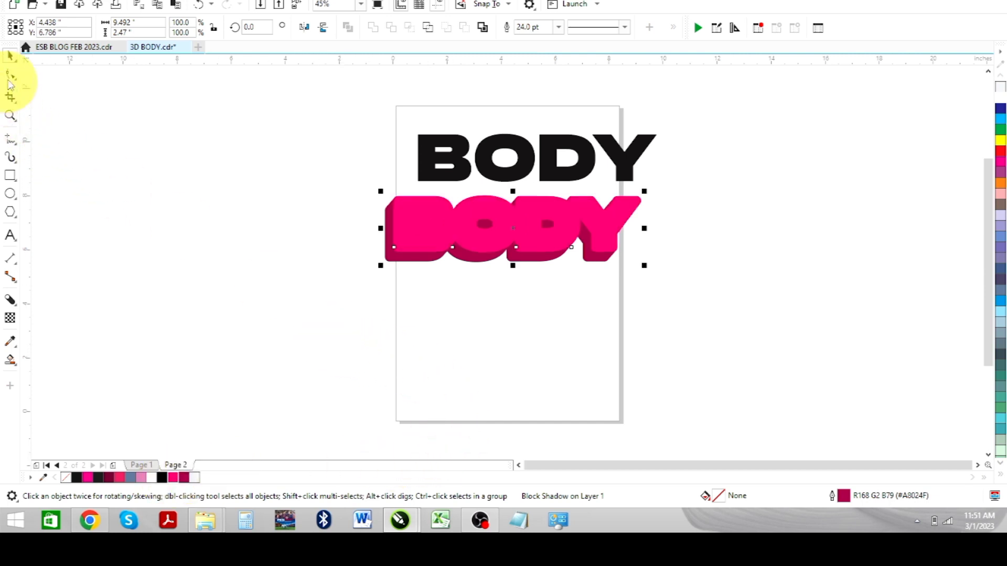
click(72, 96)
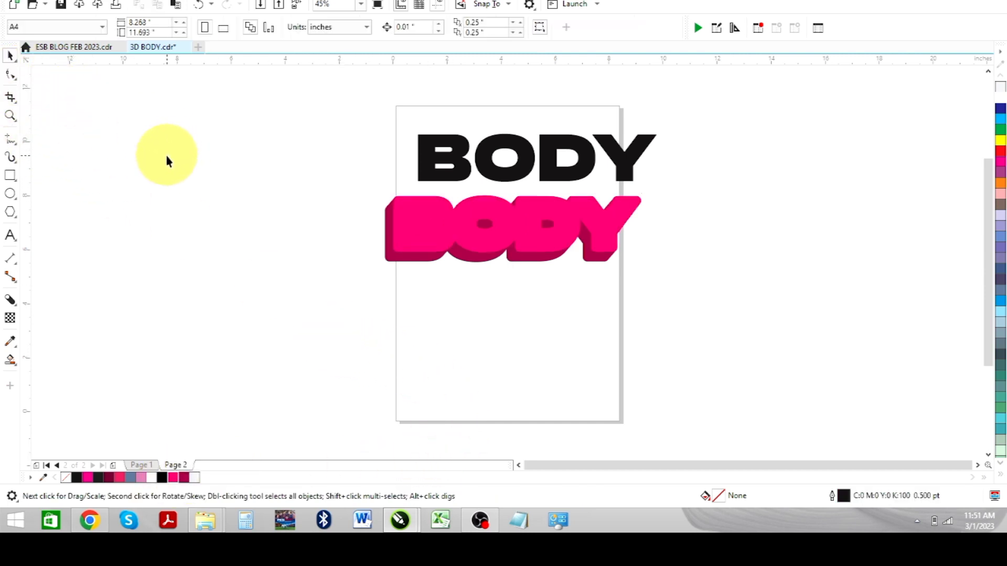
- Move the black BODY onto the pink 3D lettering, align it, and duplicate it
click(461, 161)
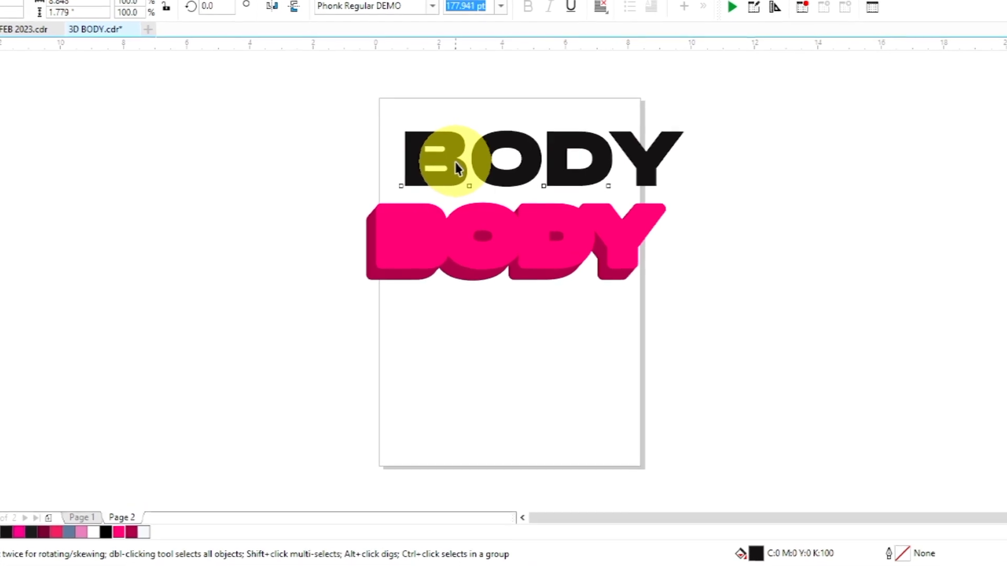
drag(455, 169, 411, 256)
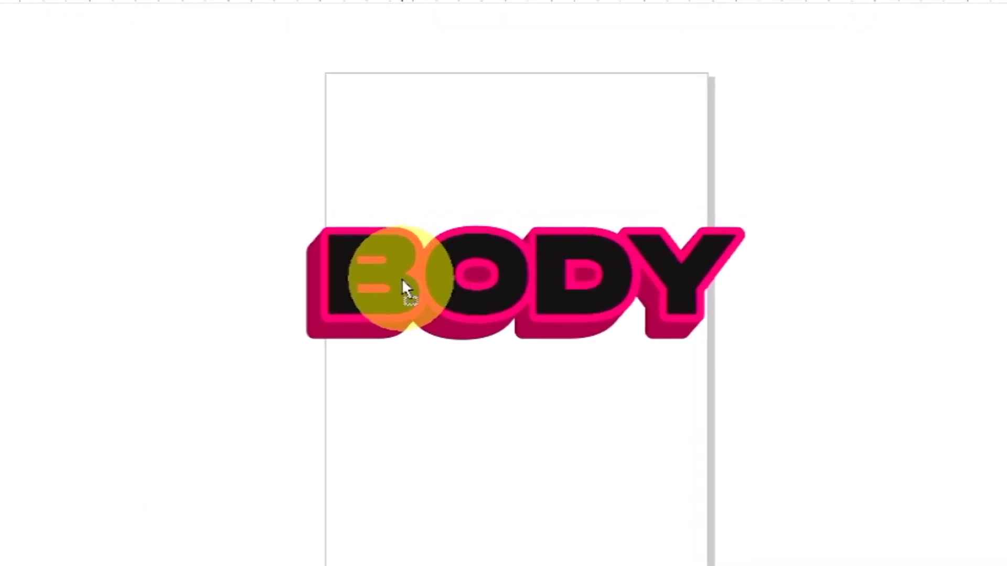
drag(397, 293, 391, 294)
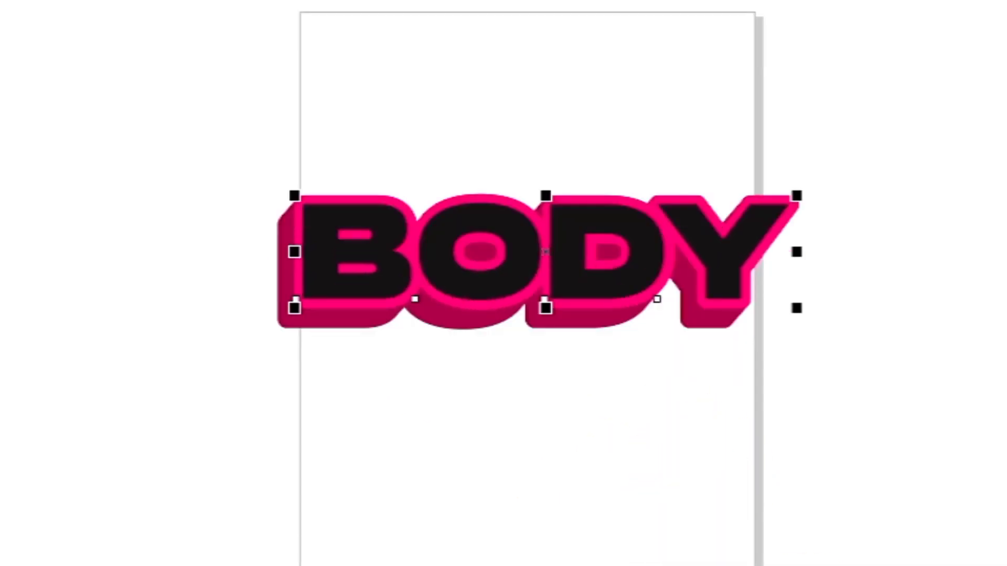
key(Right)
key(Down)
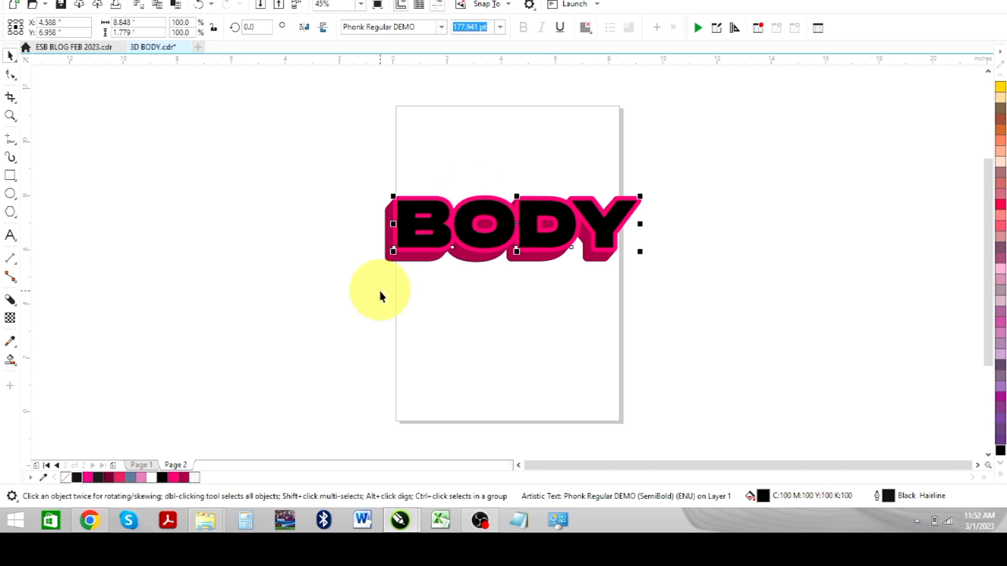
- Fill the top BODY white with no outline, nudged slightly right and down
drag(172, 477, 73, 480)
right_click(67, 479)
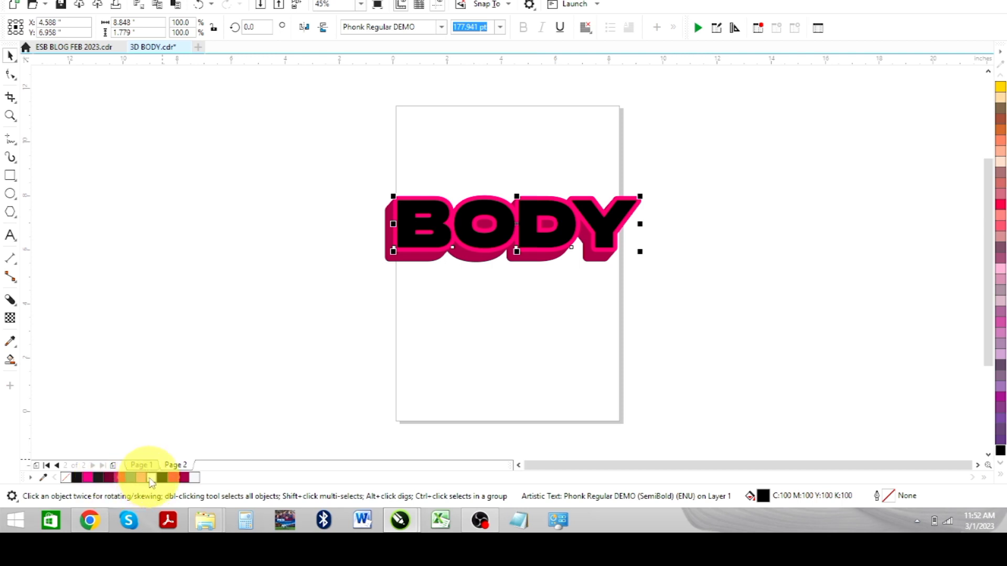
click(151, 479)
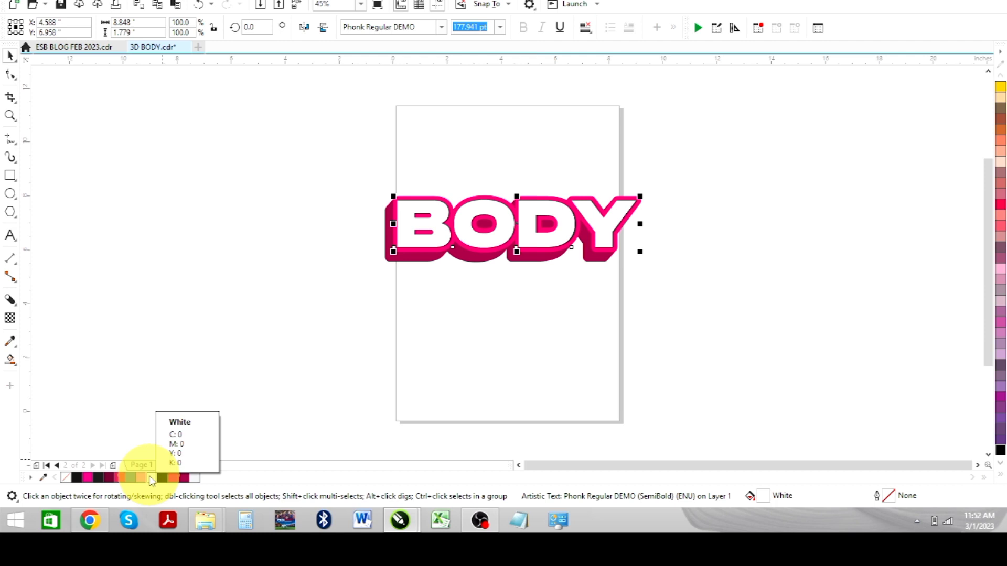
key(Right)
key(Right)
key(Right)
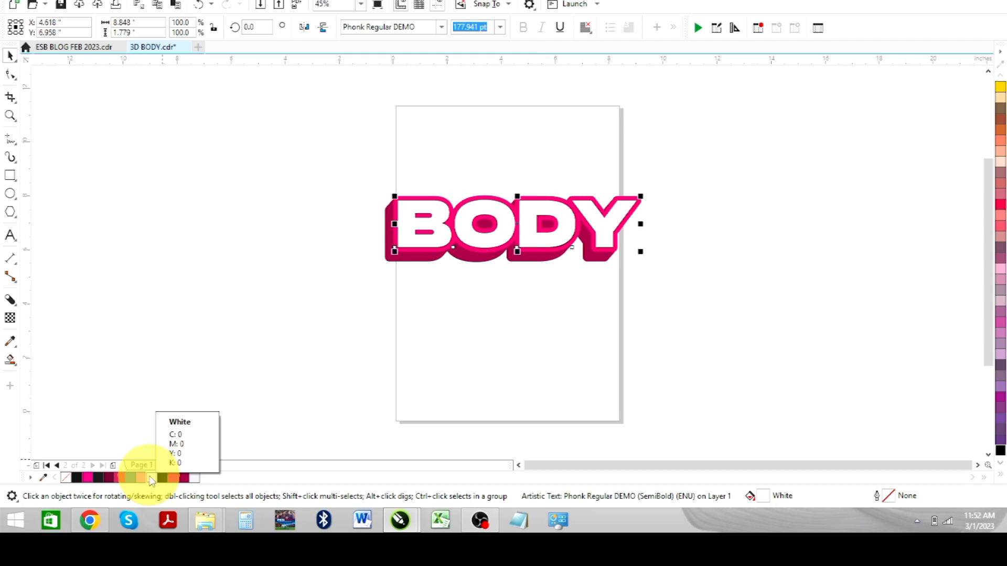
key(Right)
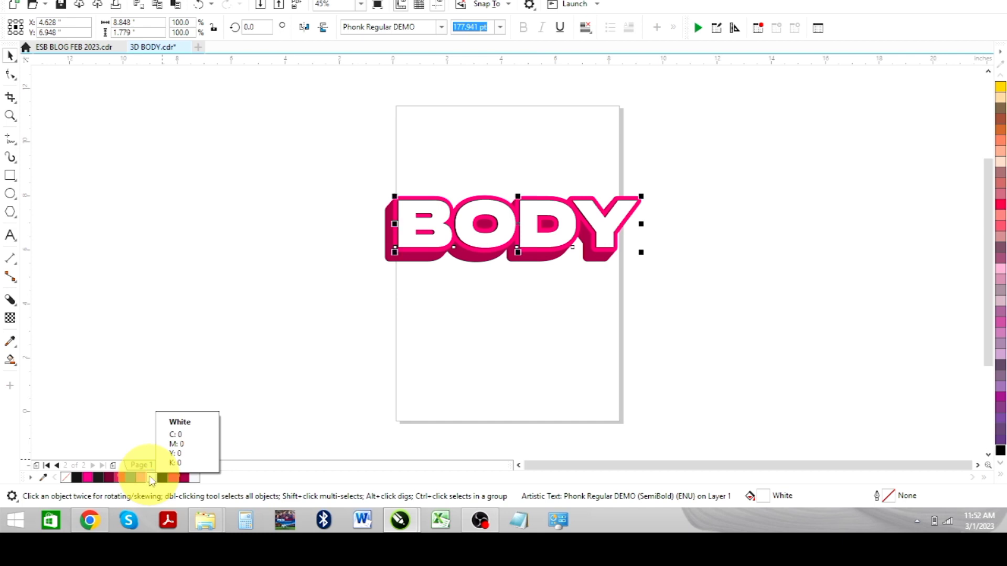
key(Down)
key(Down)
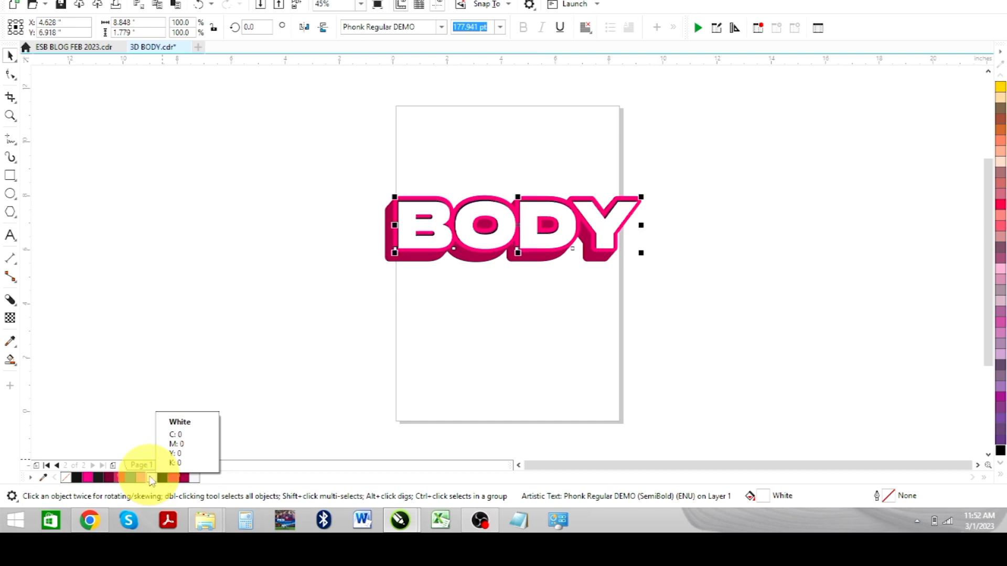
- Nudge all three BODY objects up together, then reselect the white BODY
drag(308, 167, 654, 254)
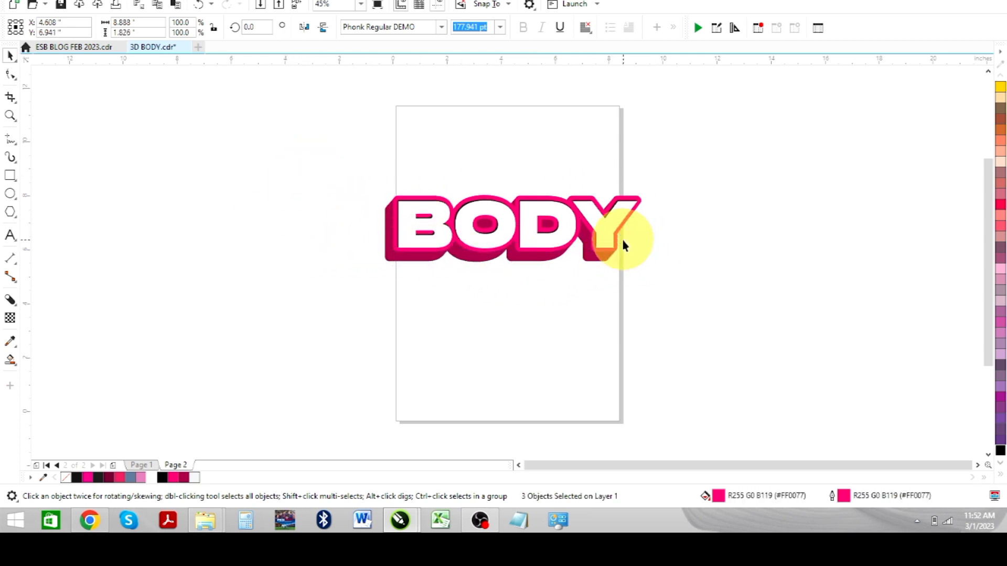
key(Up)
key(Up)
key(Up)
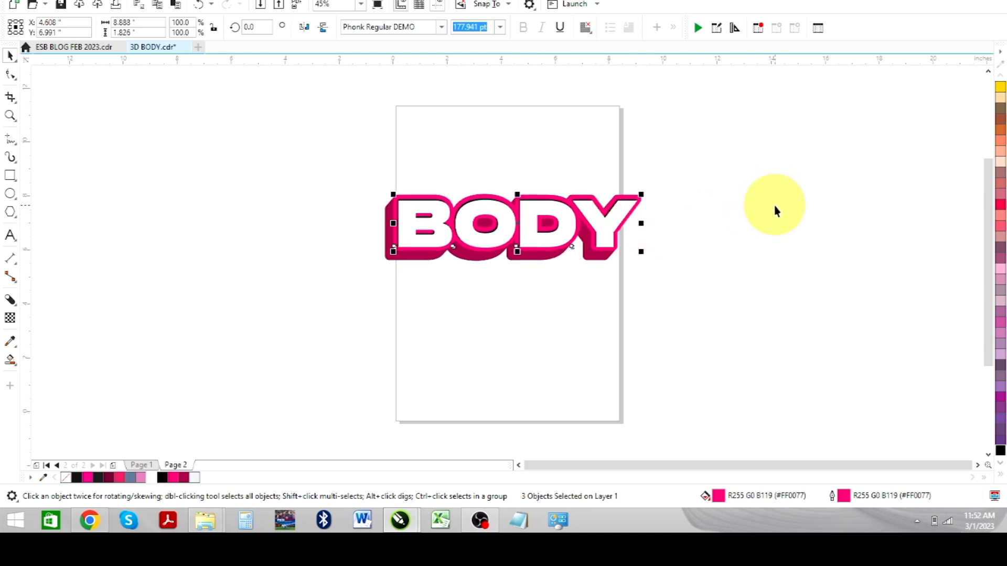
click(772, 157)
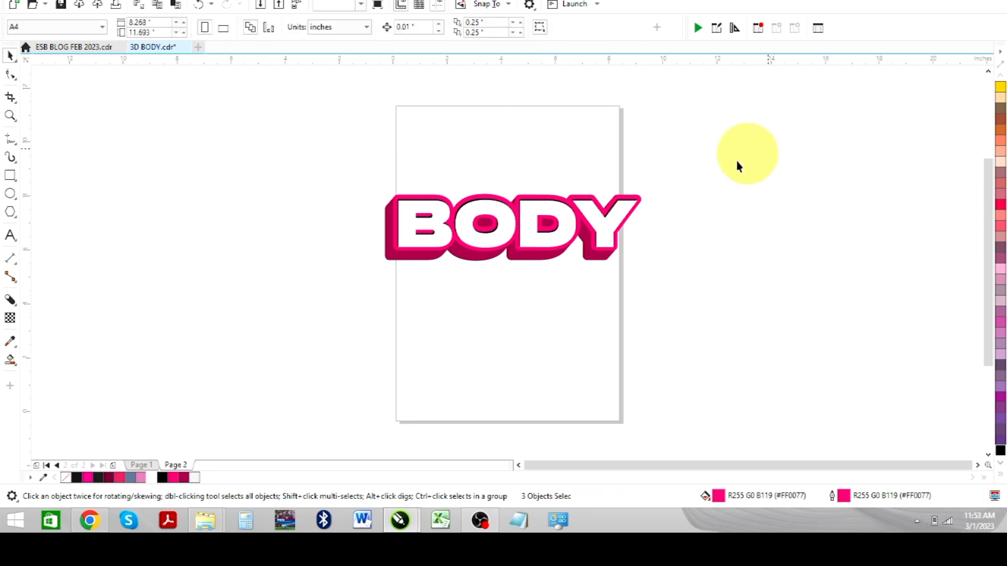
click(441, 209)
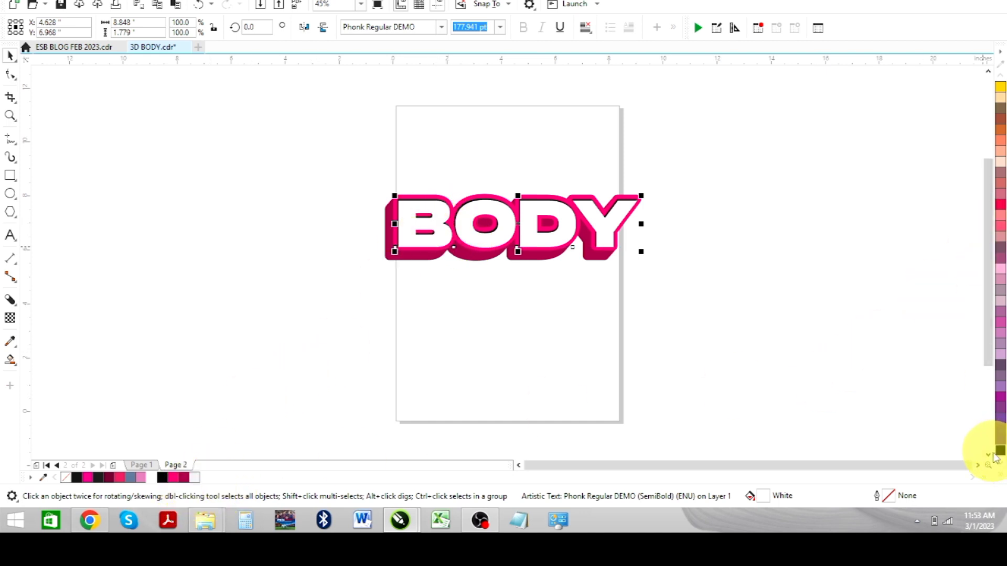
- Fill the BODY faces 10% Black, then change it to a fountain gradient at 86.2°
click(1000, 476)
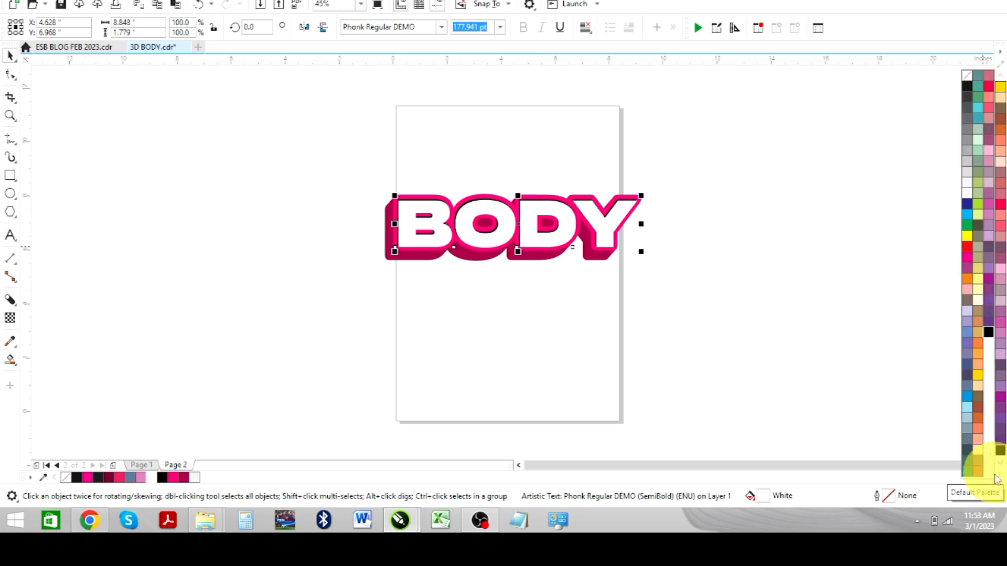
click(966, 188)
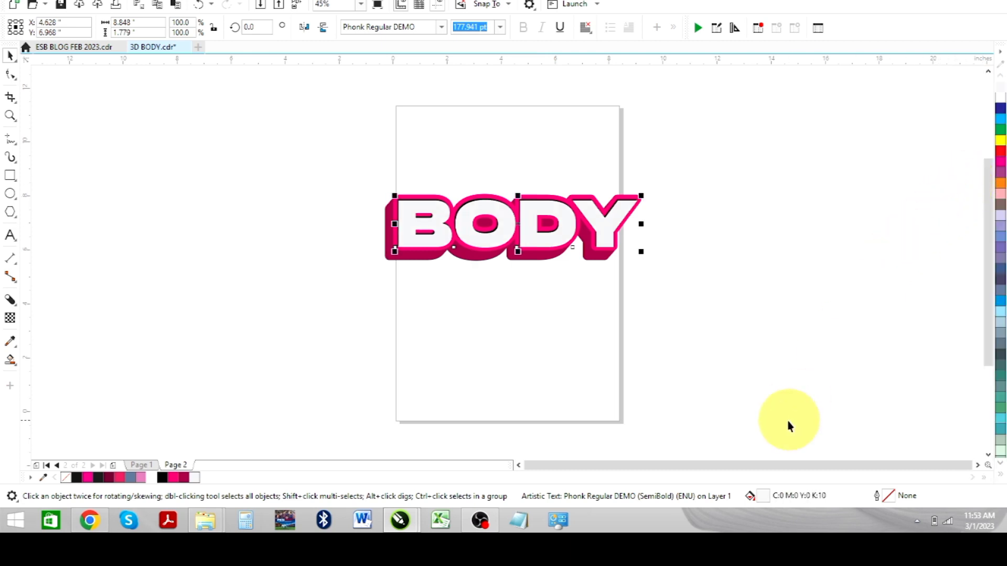
double_click(763, 495)
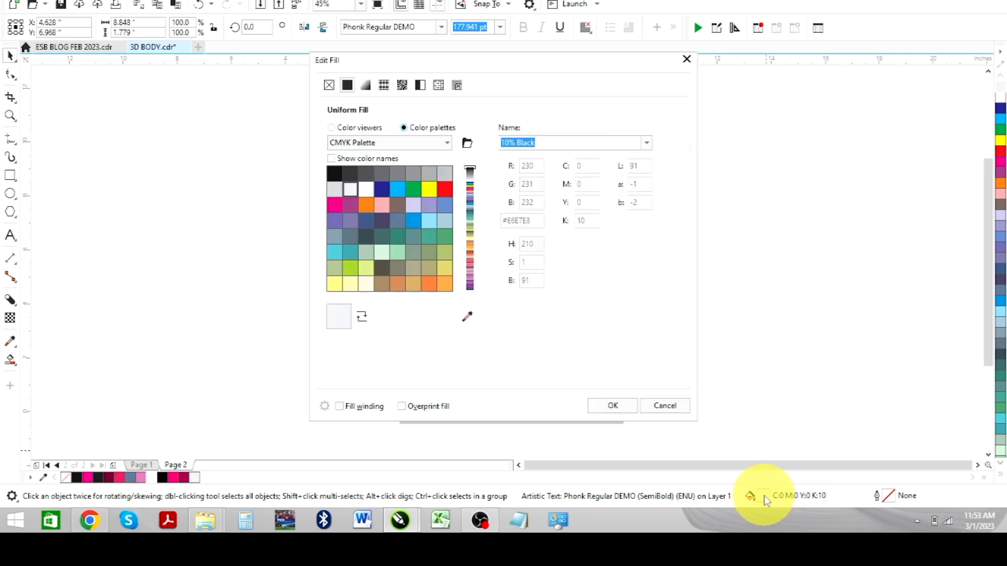
click(366, 86)
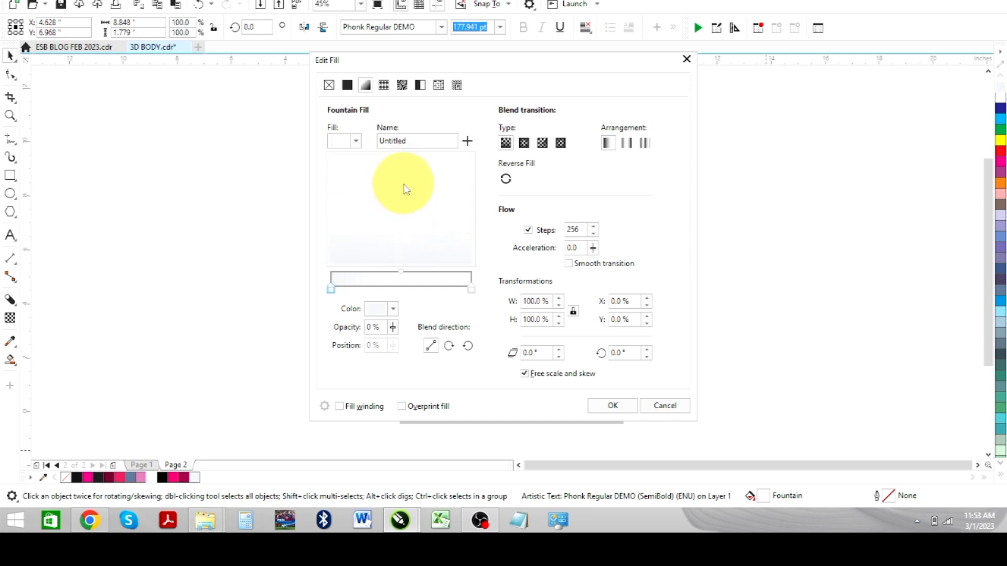
click(616, 405)
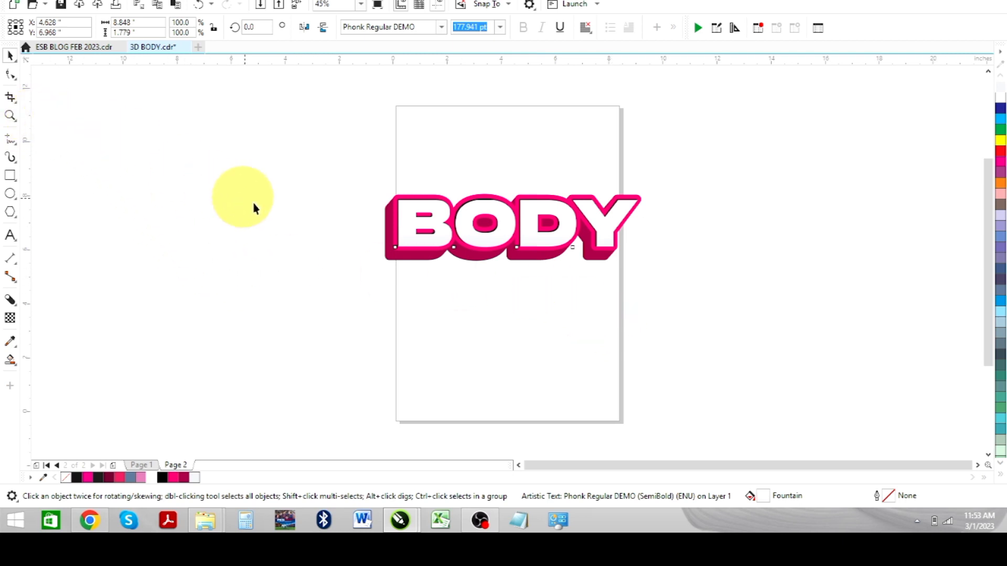
click(222, 181)
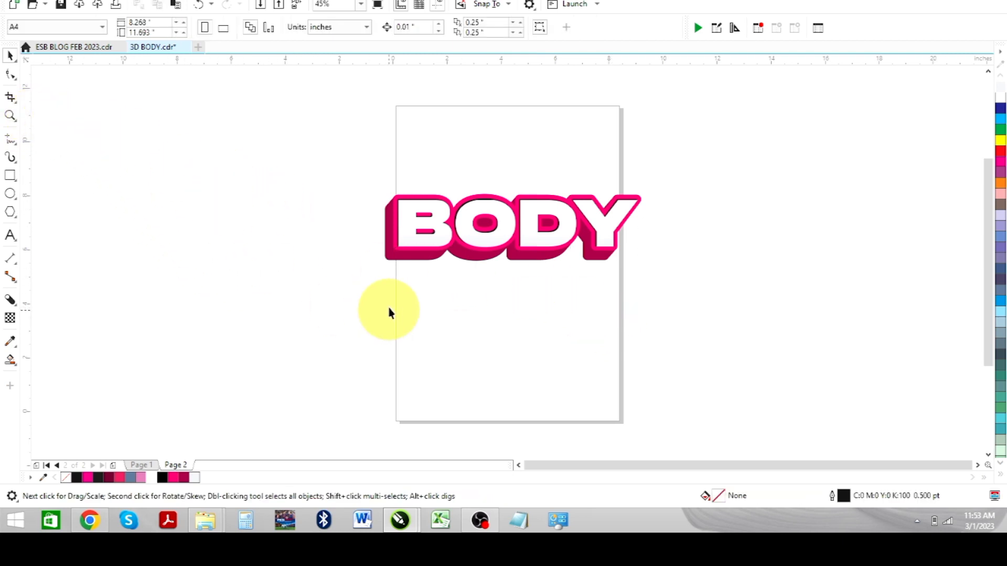
- Select the BODY lettering and convert it to curves with Ctrl+Q
click(404, 231)
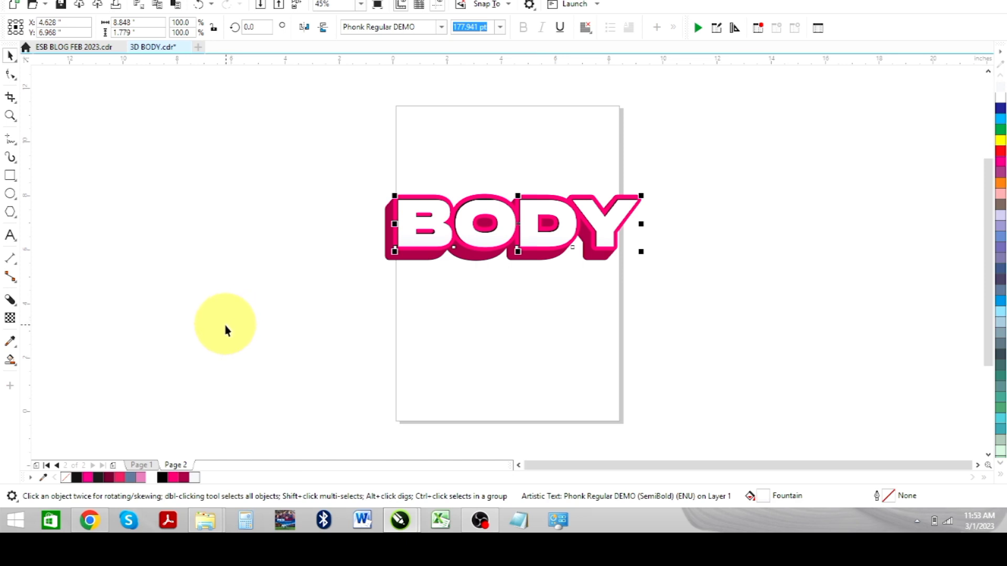
key(ctrl+q)
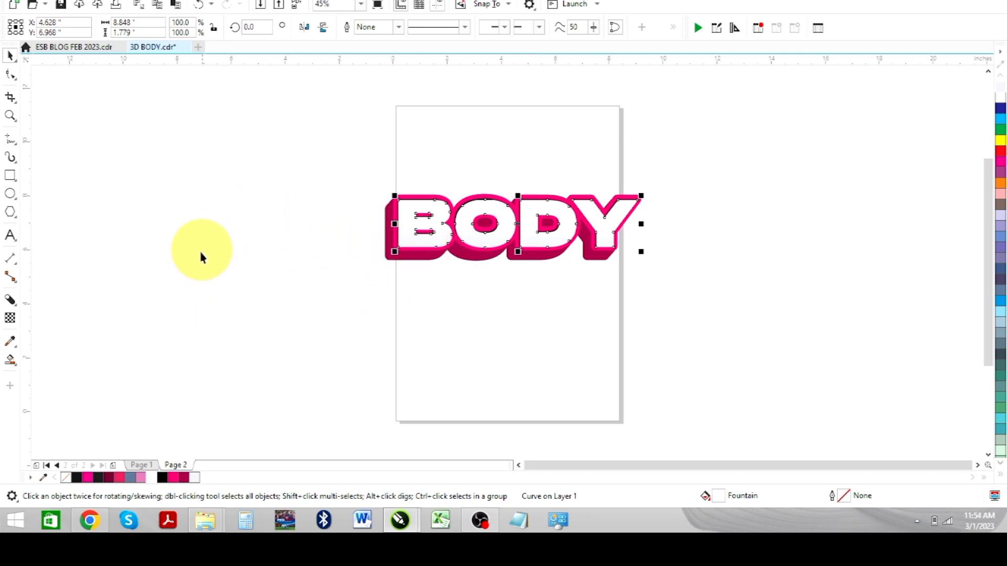
click(11, 360)
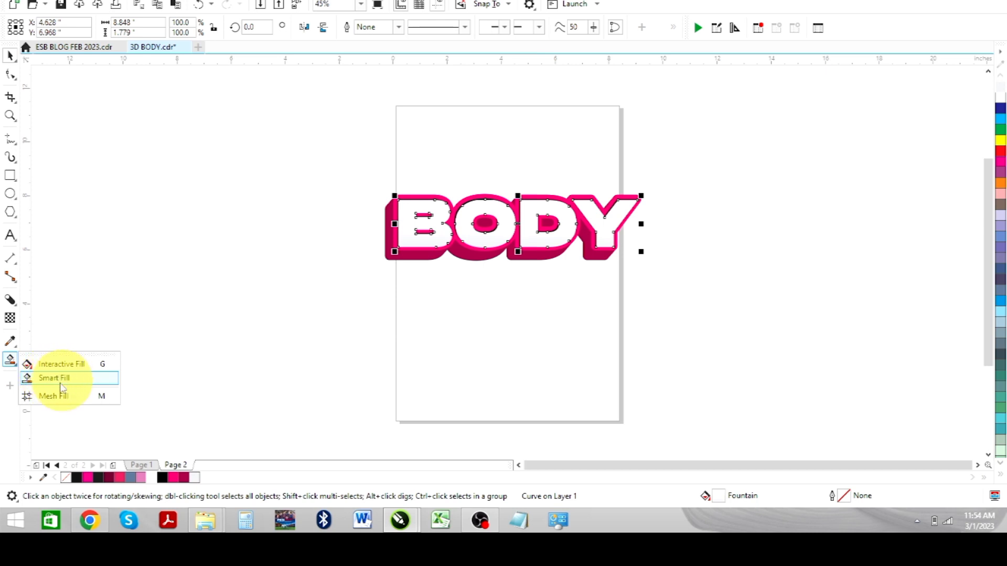
- Draw a freehand line straight across the BODY lettering
click(10, 140)
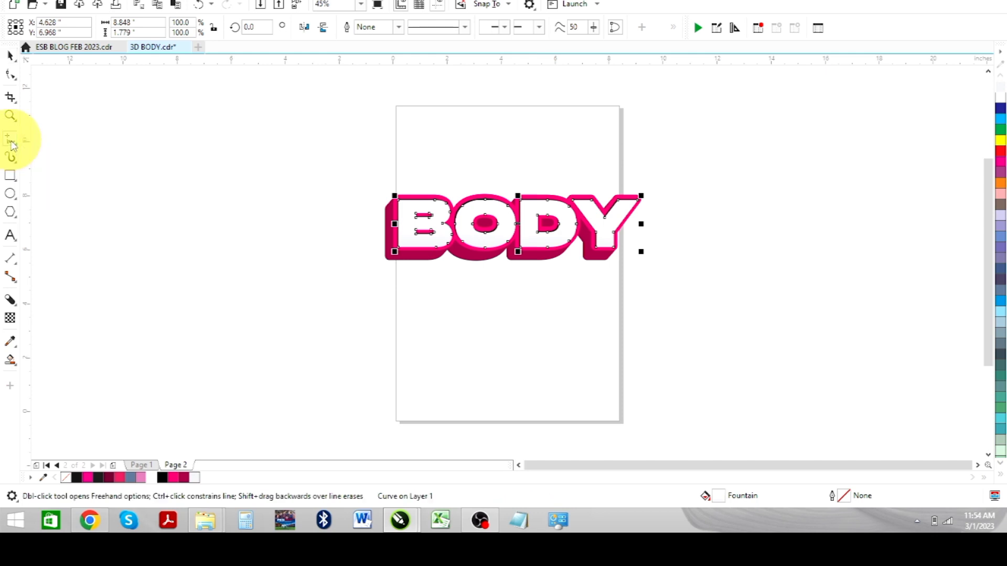
click(368, 228)
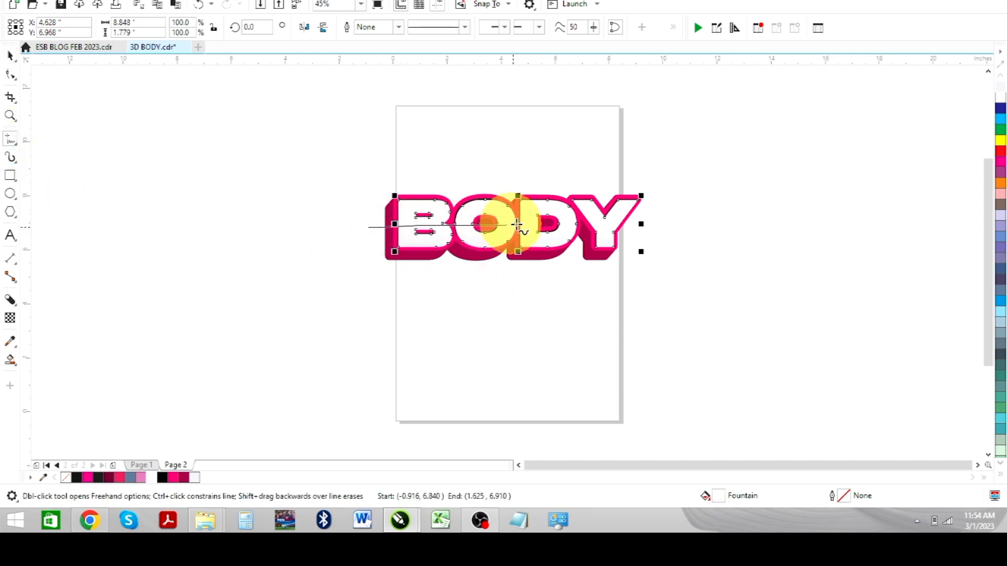
click(645, 224)
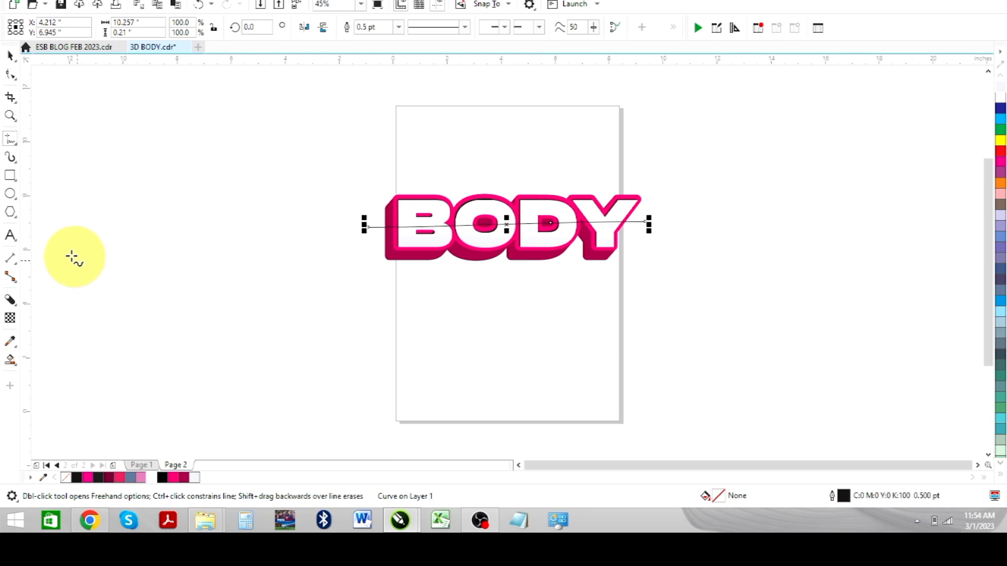
- Smart Fill the top halves of the B, O, D and Y
click(11, 363)
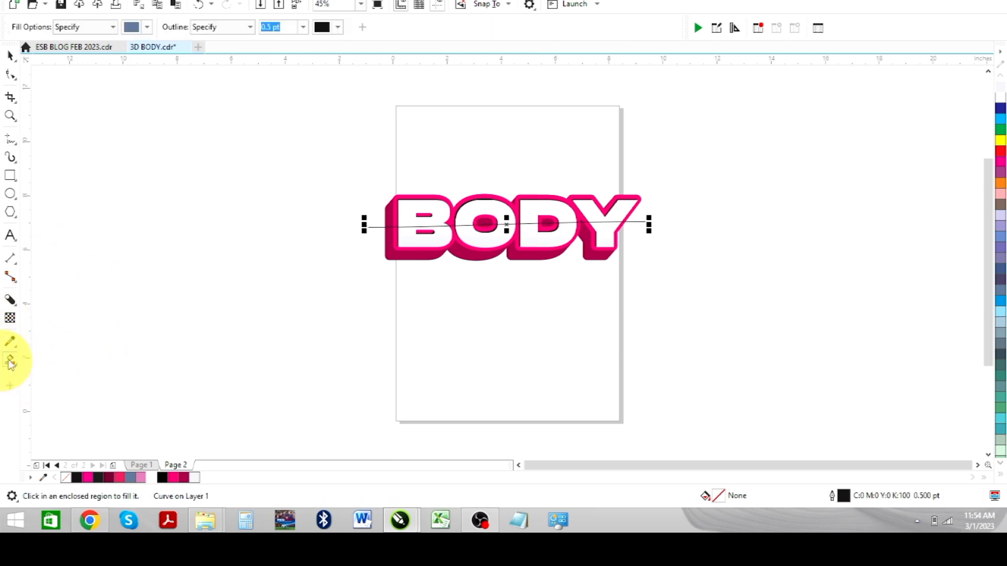
click(409, 209)
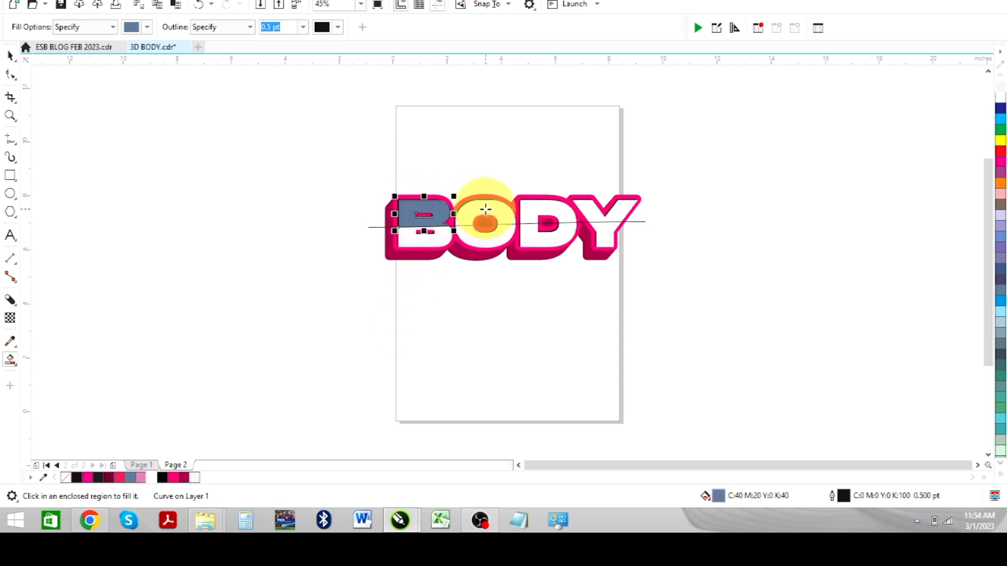
click(485, 210)
click(550, 212)
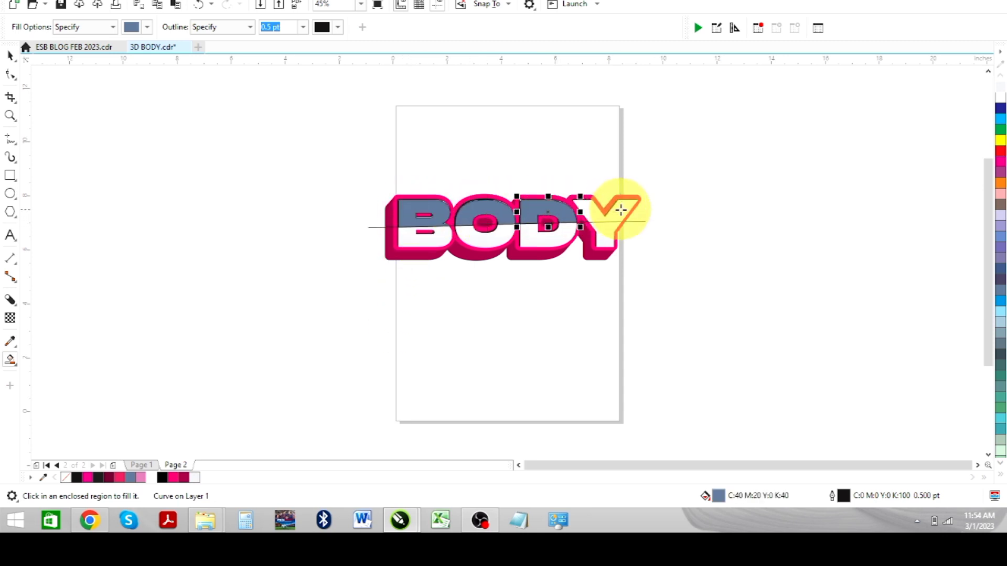
click(621, 210)
- Delete the horizontal guide line across BODY
click(10, 57)
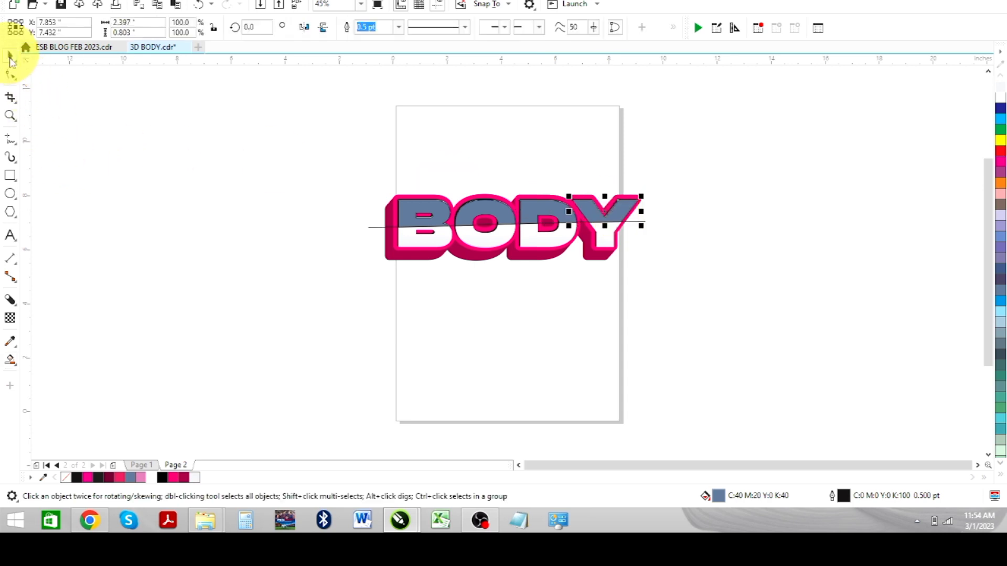
click(374, 227)
key(Delete)
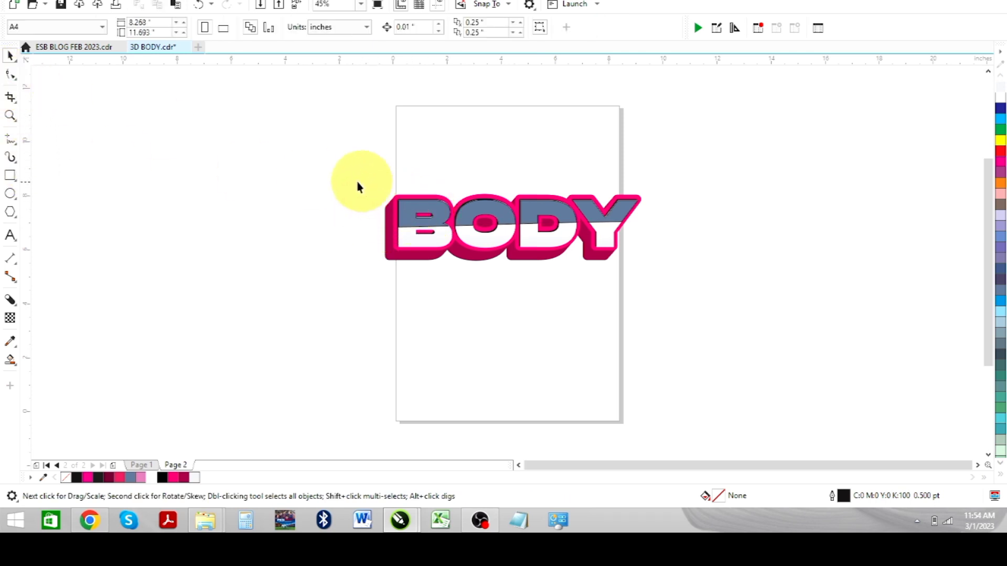
- Fill the four top-half letter shapes magenta and remove their outlines
drag(329, 172, 664, 233)
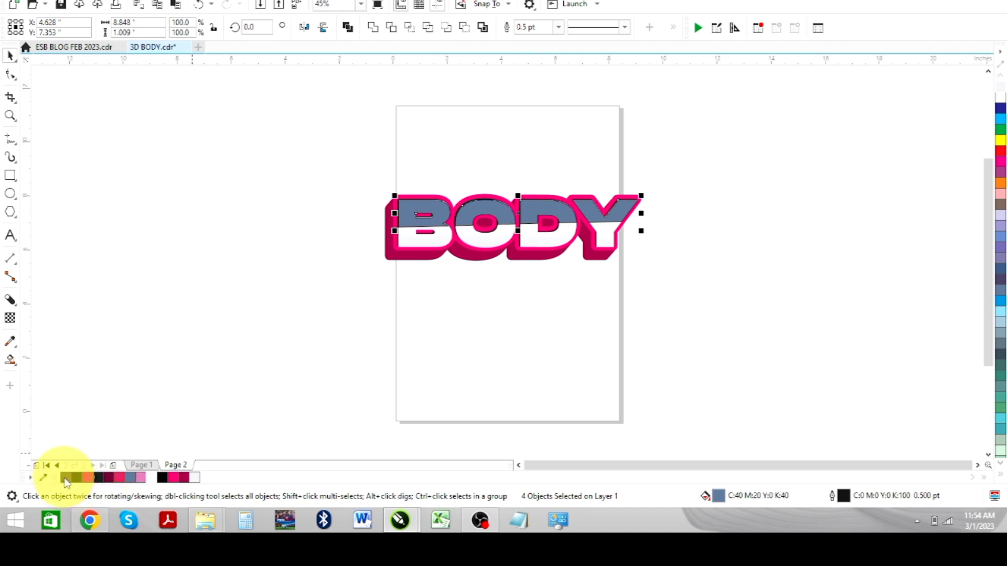
right_click(65, 477)
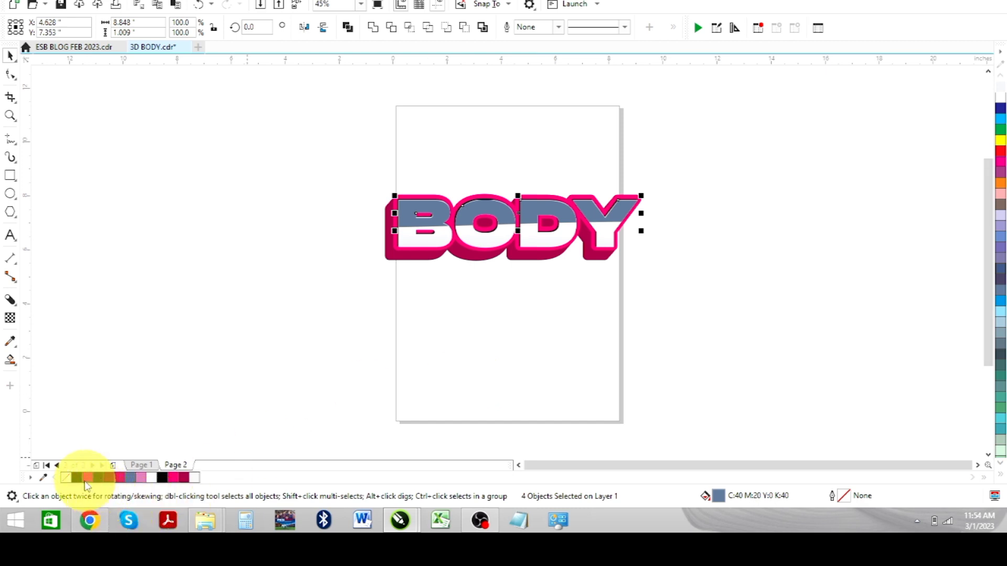
click(87, 479)
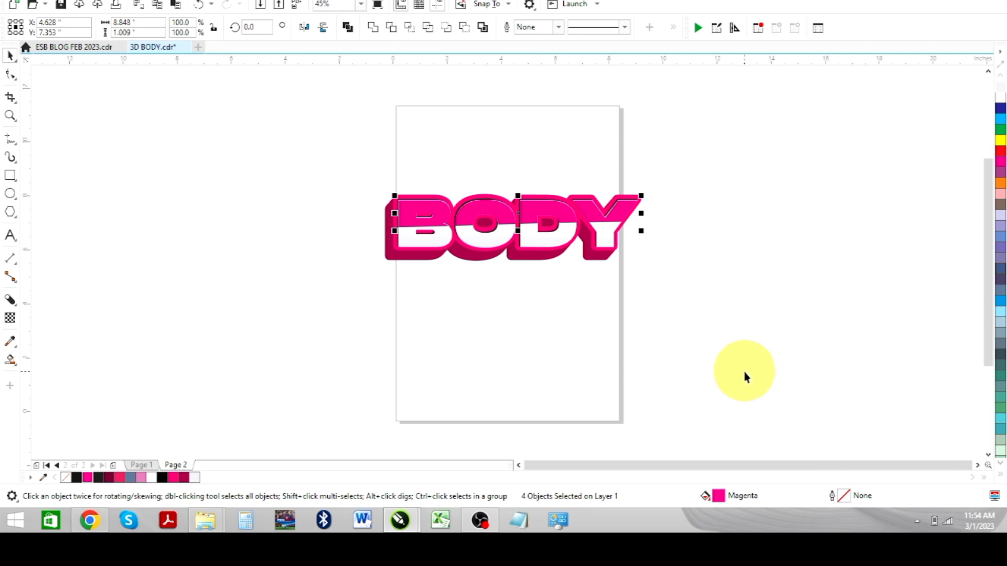
- Fill the upper-half shapes with a C1 M16 Y0 K0 pale pink fountain fill rotated to 61.5°
double_click(717, 496)
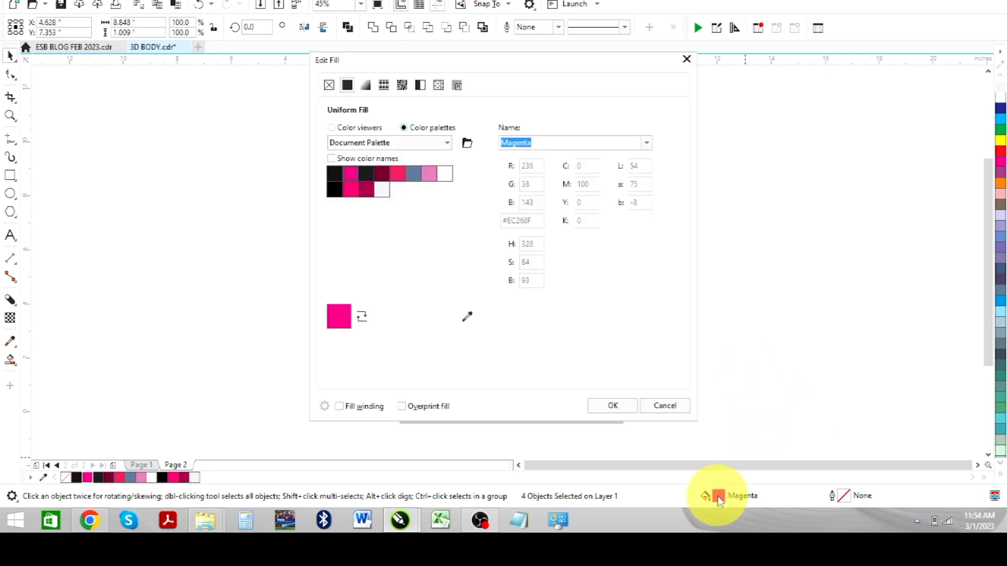
click(366, 86)
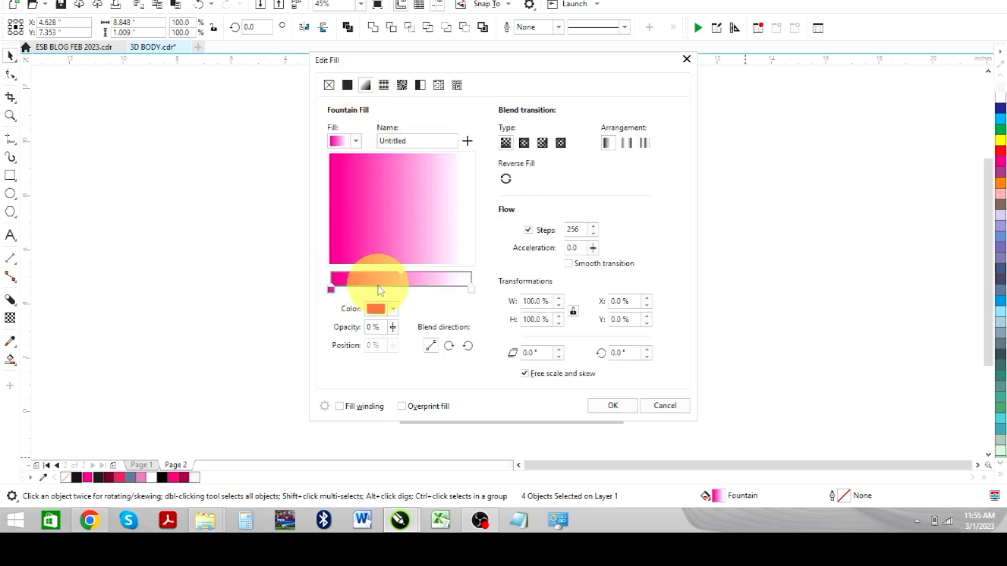
click(393, 308)
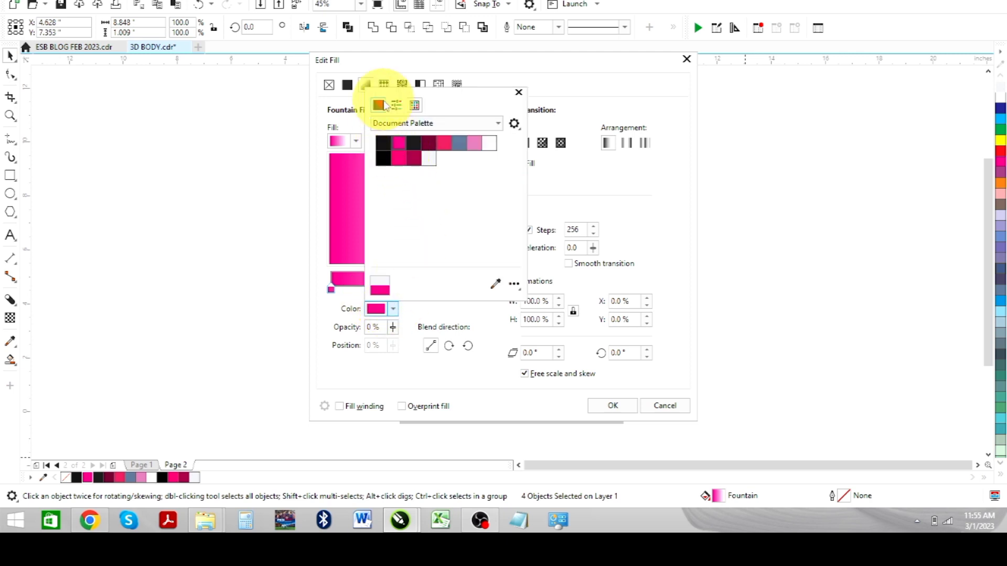
click(378, 106)
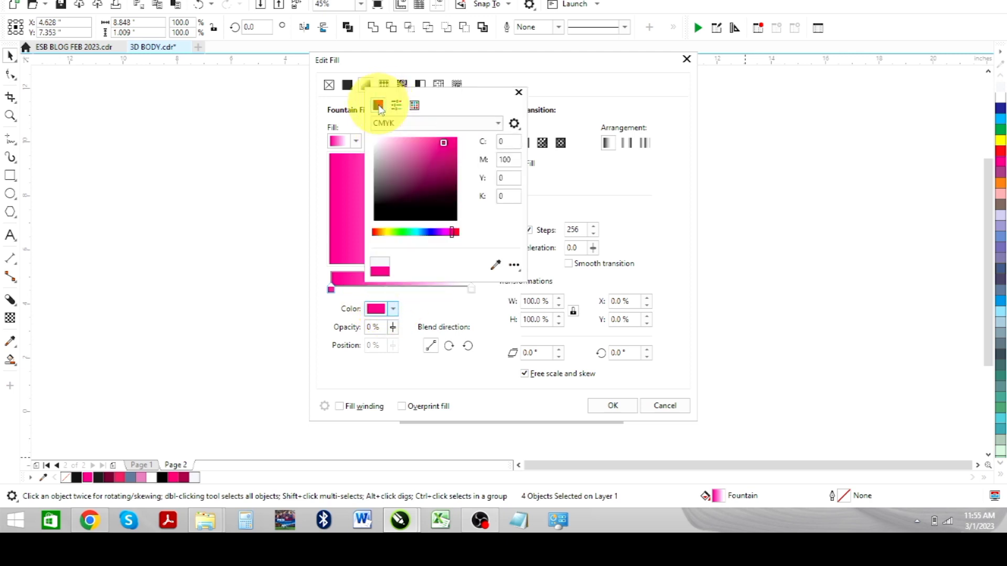
click(387, 143)
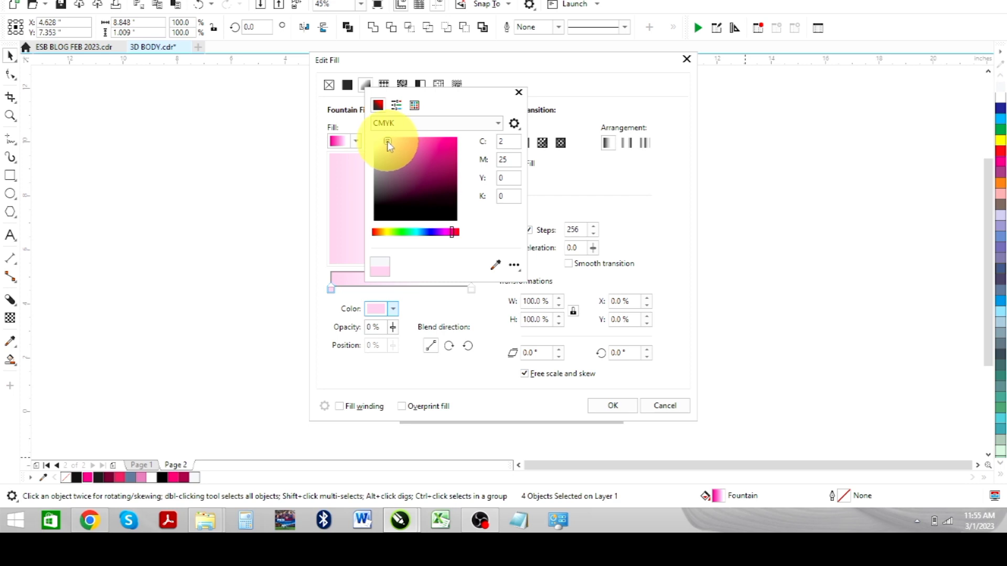
drag(444, 102, 703, 117)
drag(647, 156, 643, 154)
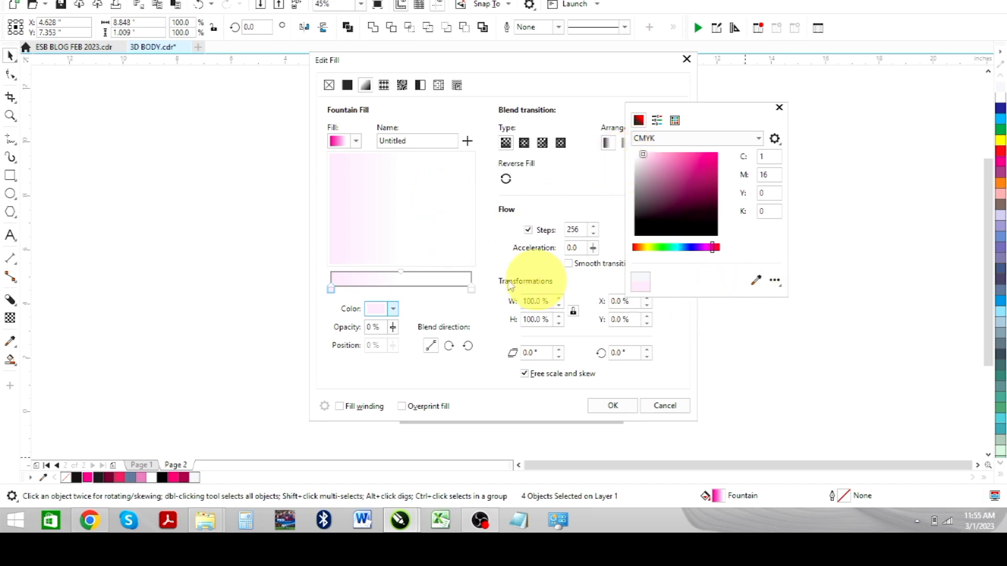
click(430, 224)
drag(457, 192, 427, 180)
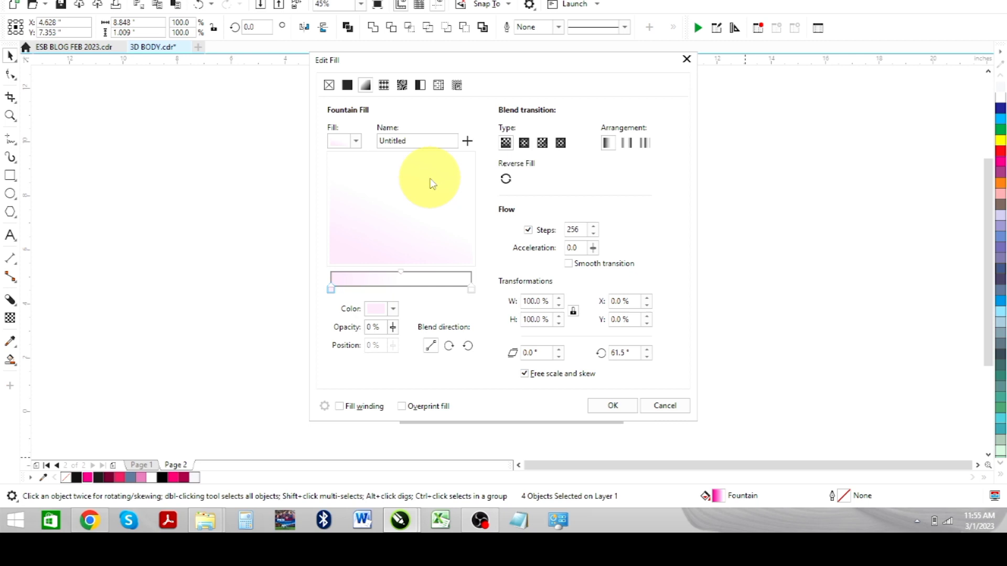
click(603, 405)
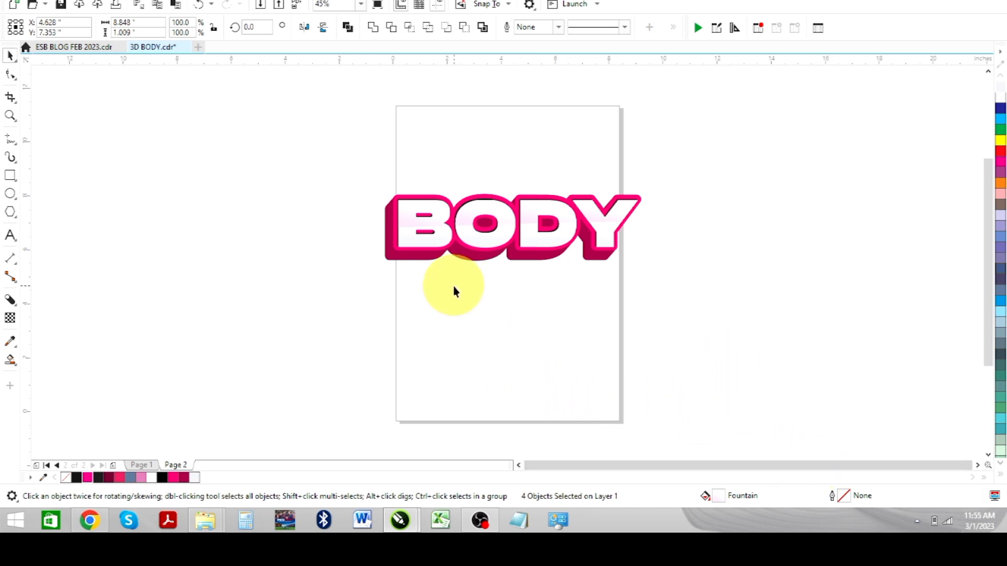
- Re-angle the letter-face gradient so pink sits top-left, apply it, and deselect to view
double_click(718, 496)
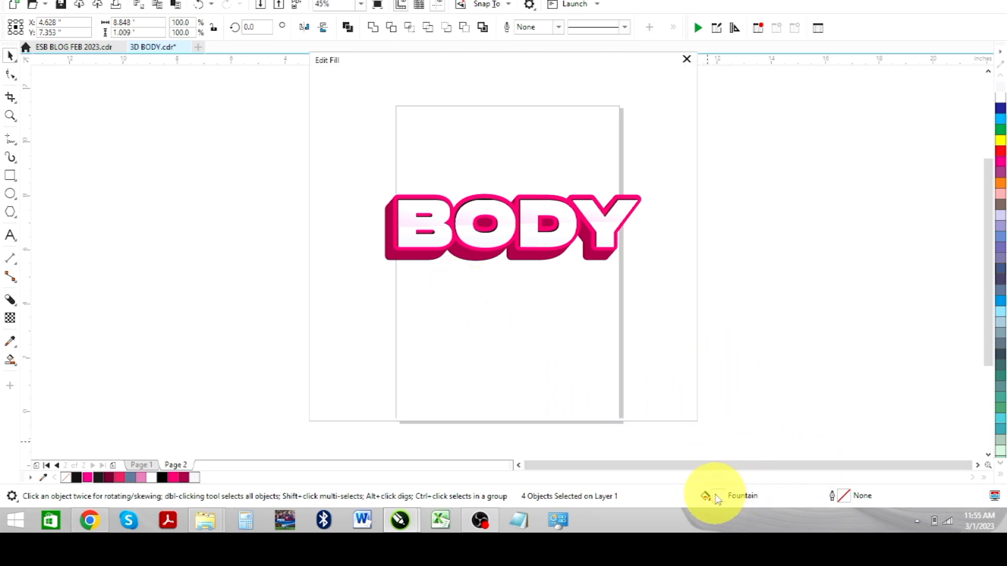
drag(388, 175, 421, 237)
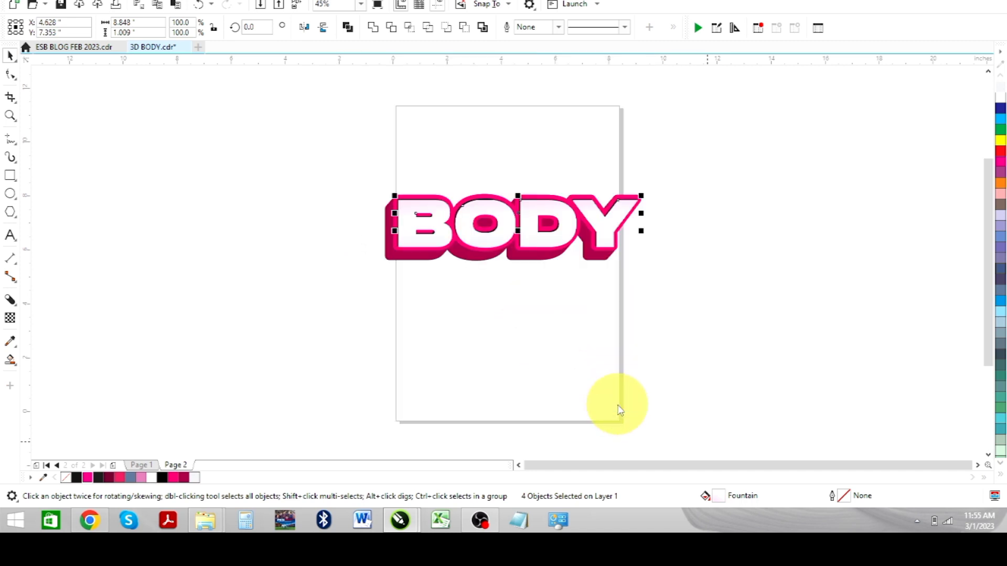
click(616, 406)
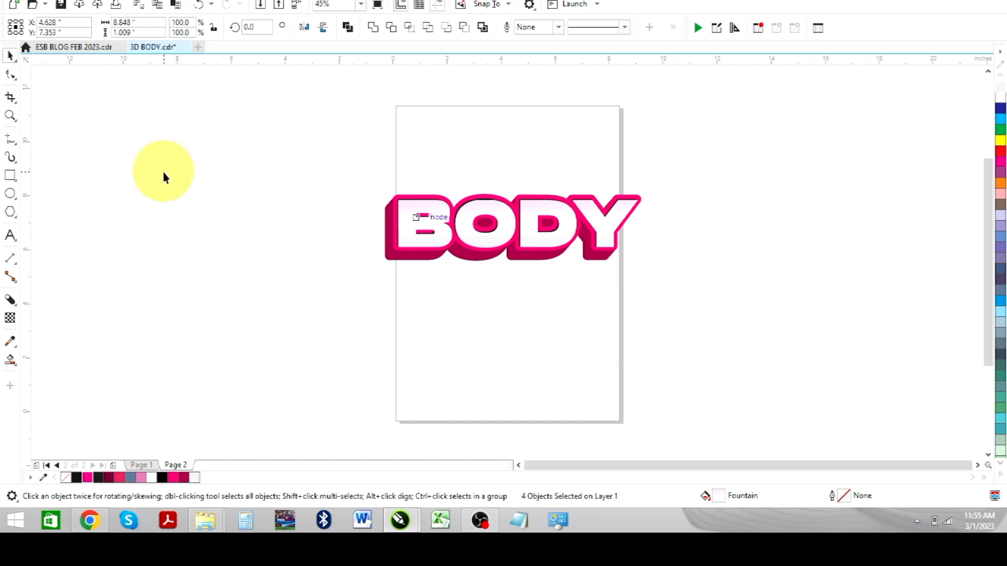
click(252, 211)
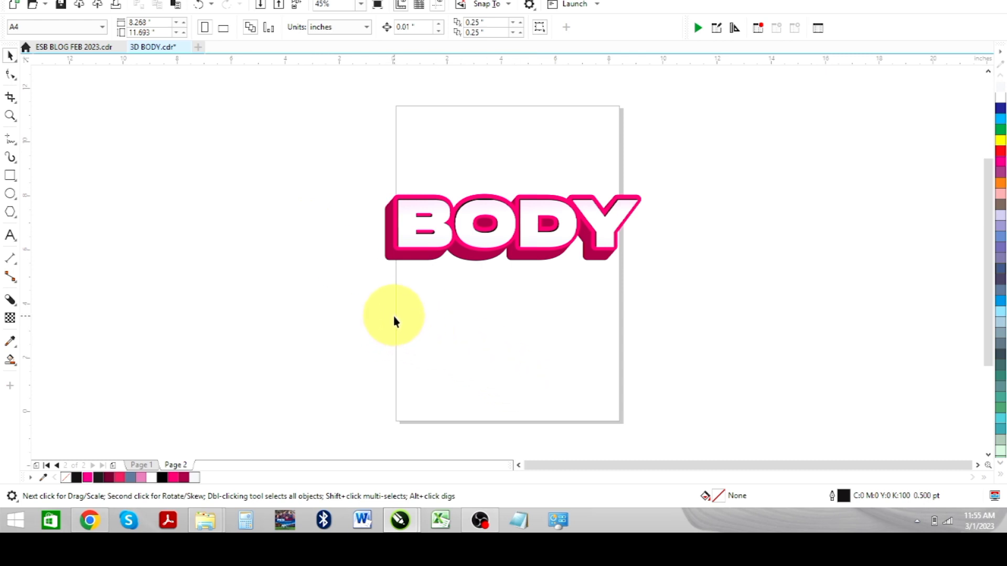
- Duplicate the BODY lettering, move the copy below, and fill it dark pink (R168 G2 B79)
click(400, 246)
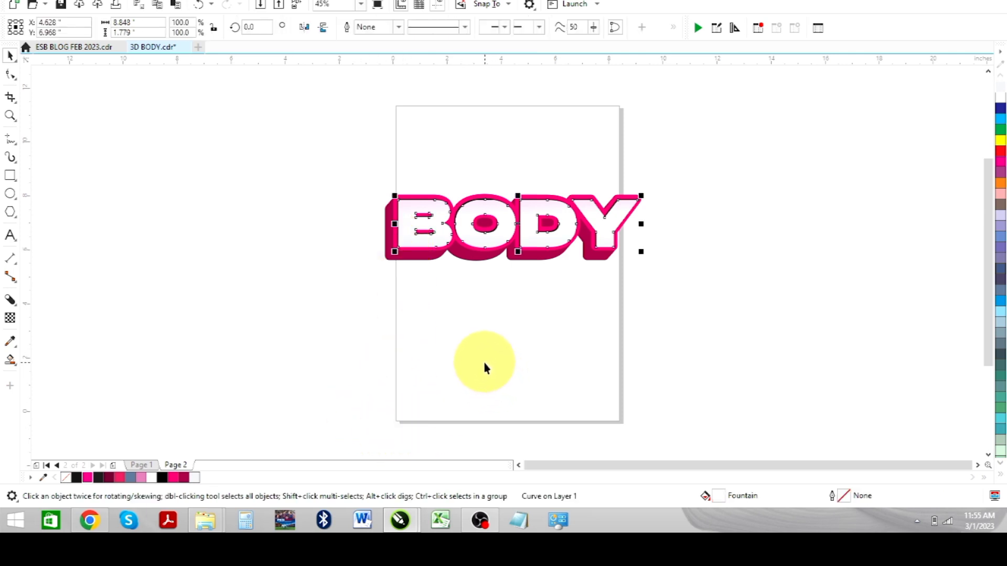
key(ctrl+d)
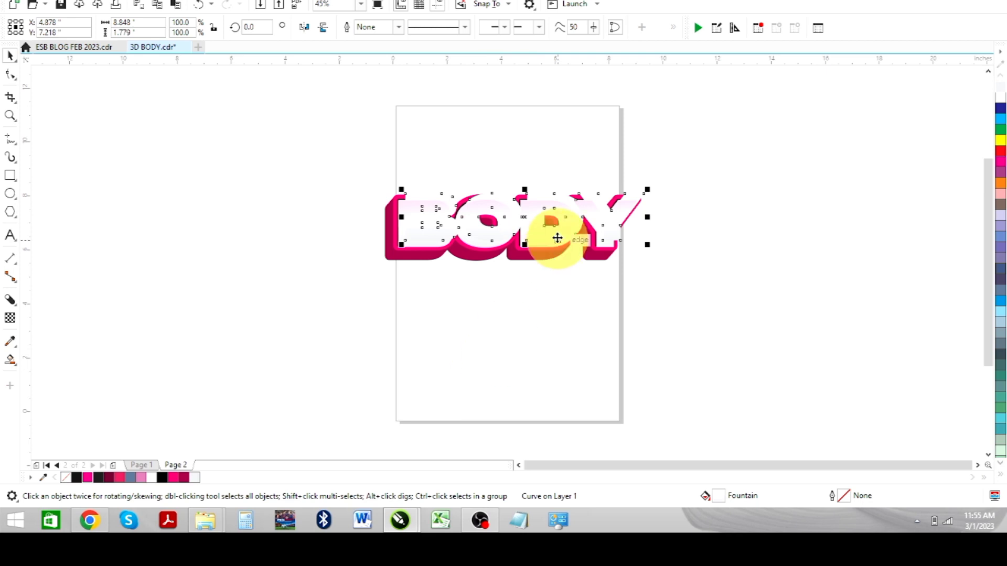
drag(526, 216, 495, 307)
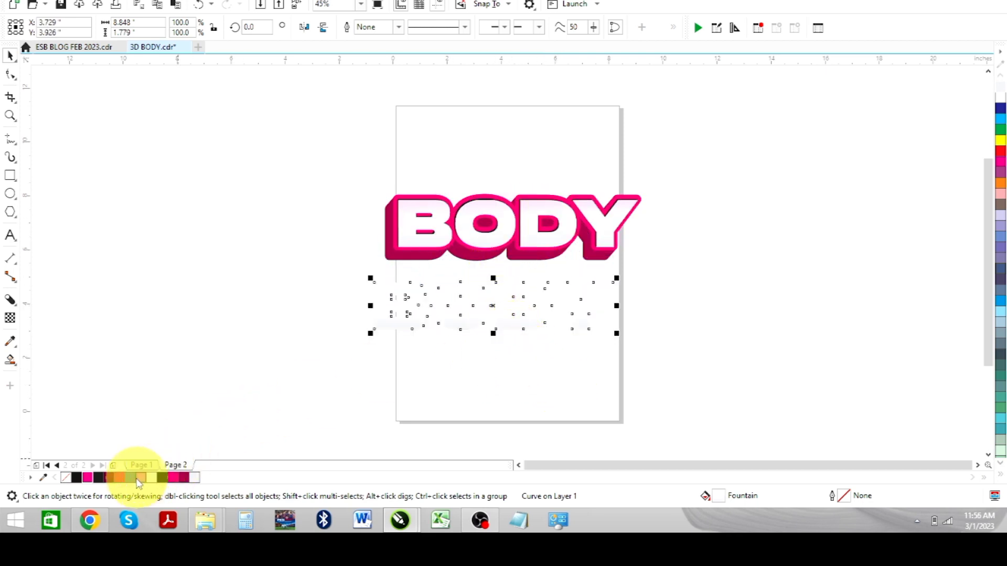
click(182, 478)
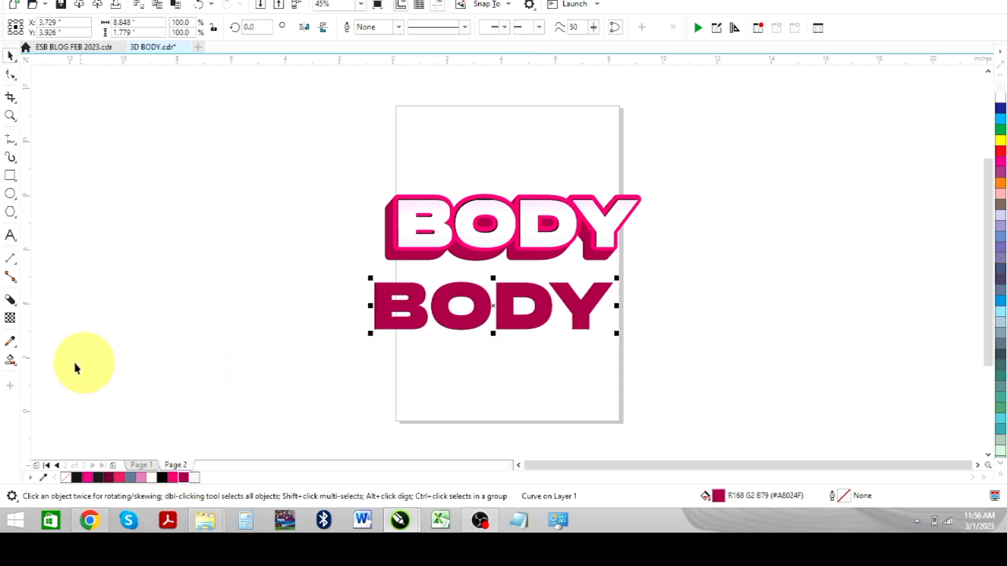
click(17, 305)
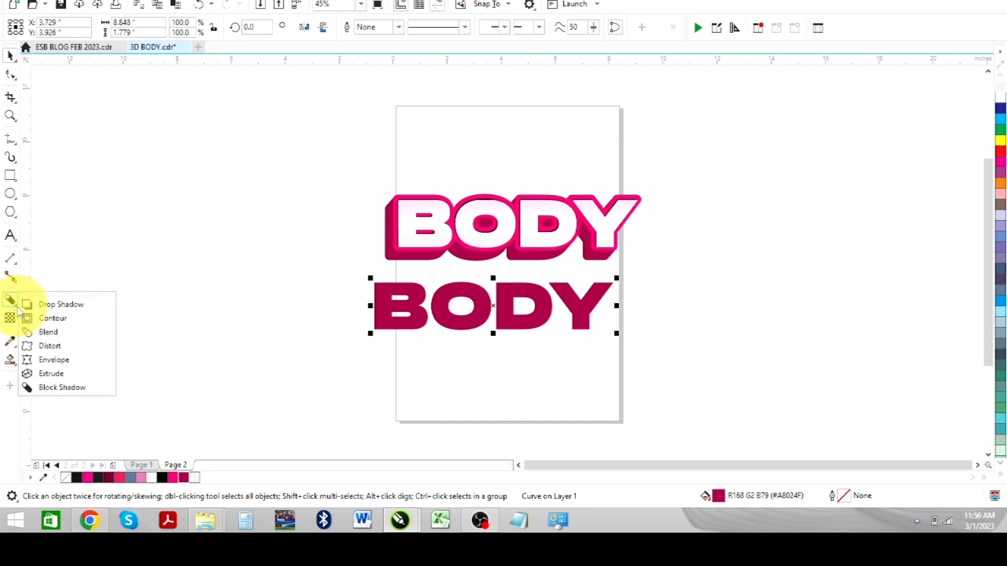
- Drag a soft drop shadow downward from the lower BODY copy, then return to the Pick tool
click(62, 308)
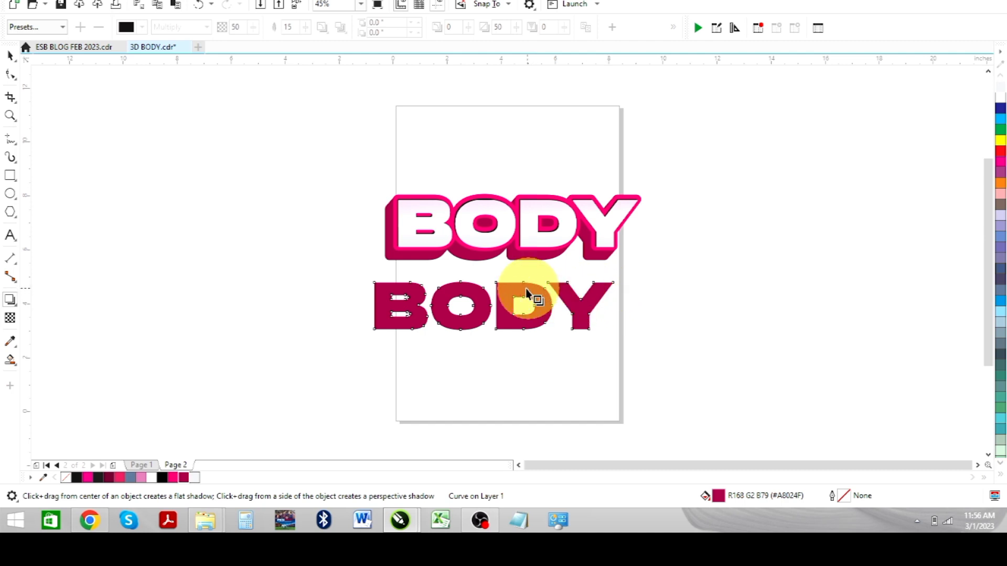
drag(506, 281, 493, 337)
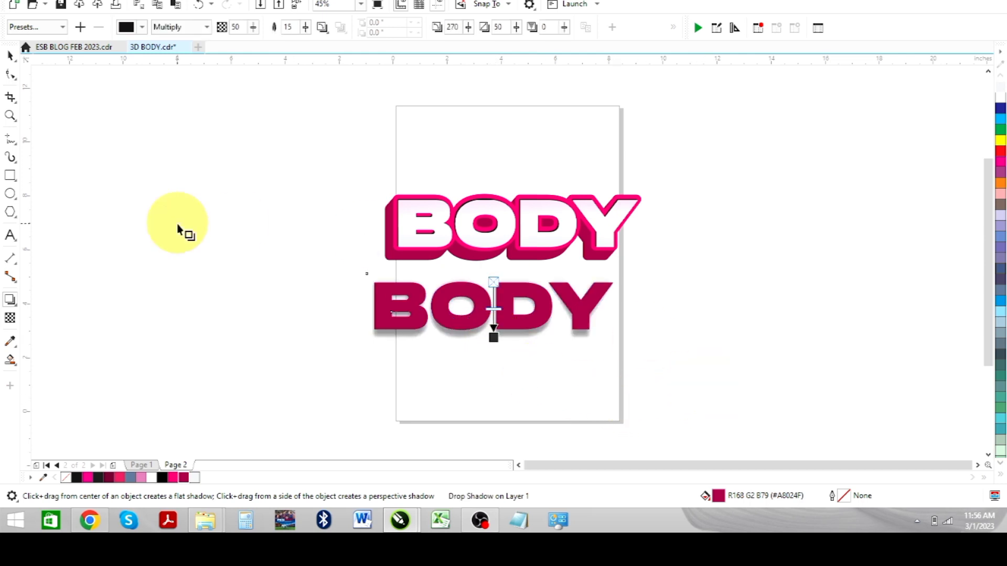
click(10, 56)
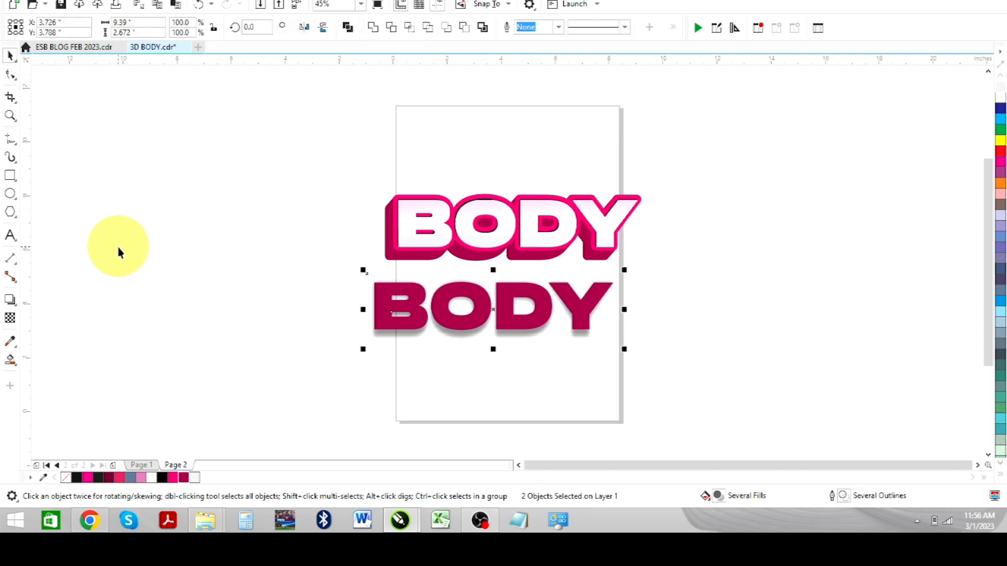
- Pull the dark pink letters off their shadow and delete them, keeping only the blur
click(191, 269)
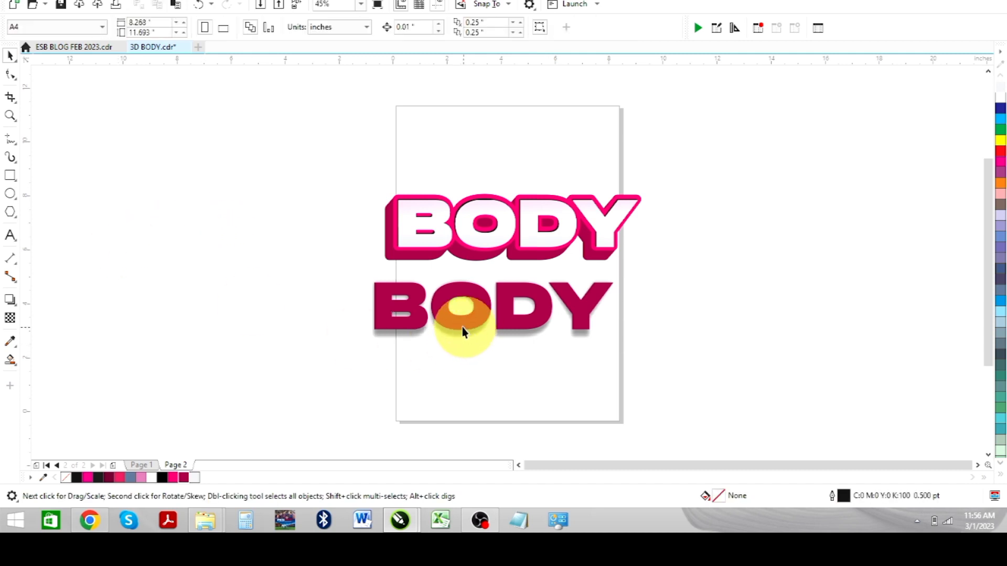
drag(455, 317, 303, 296)
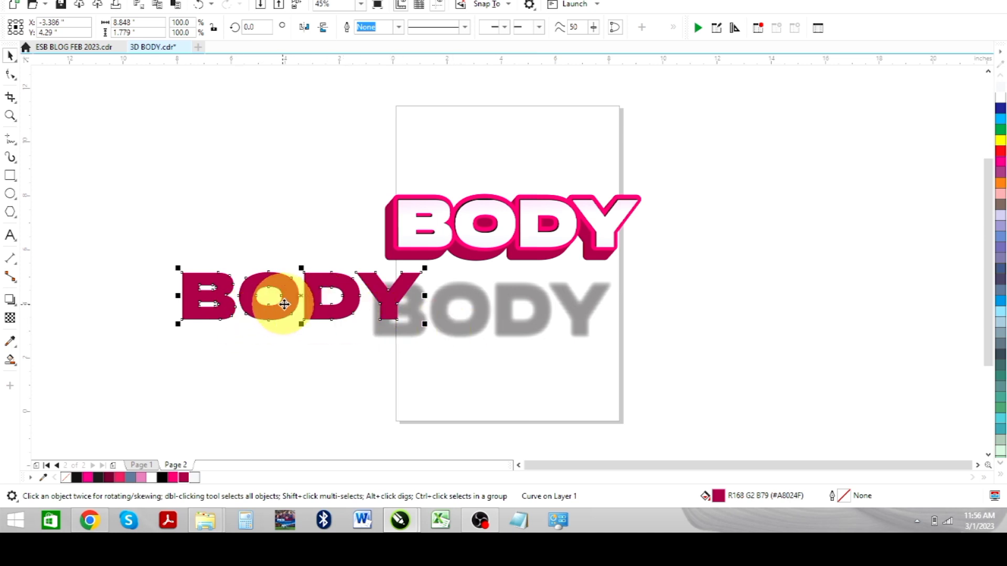
key(Delete)
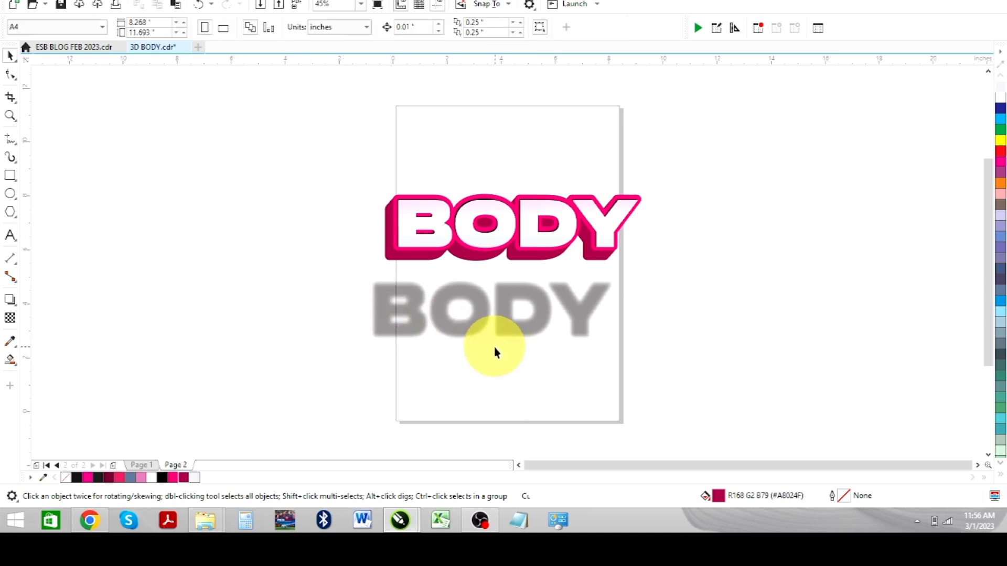
- Tint the leftover blurred shadow pink (R168 G2 B79) and move it under the main BODY
click(506, 336)
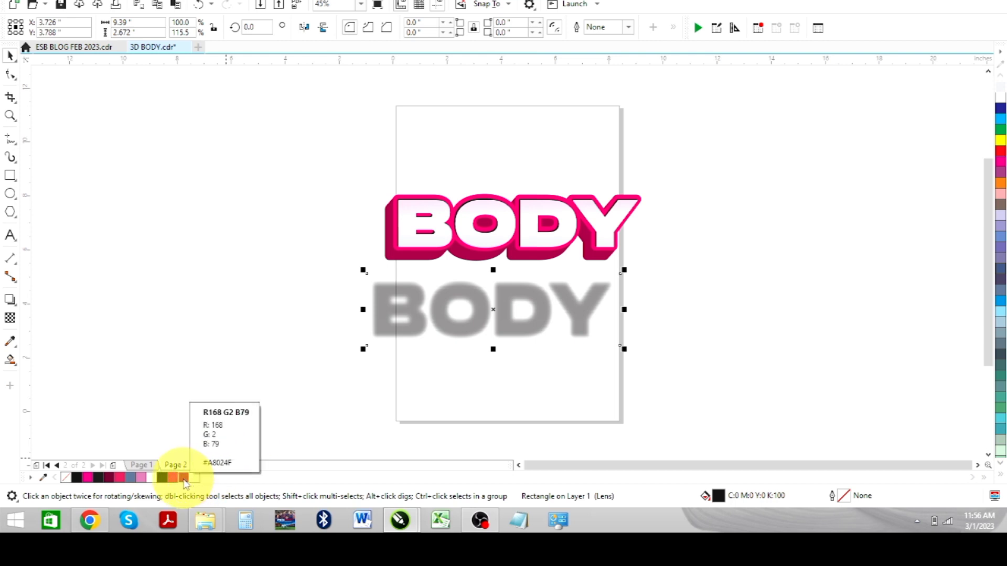
click(184, 477)
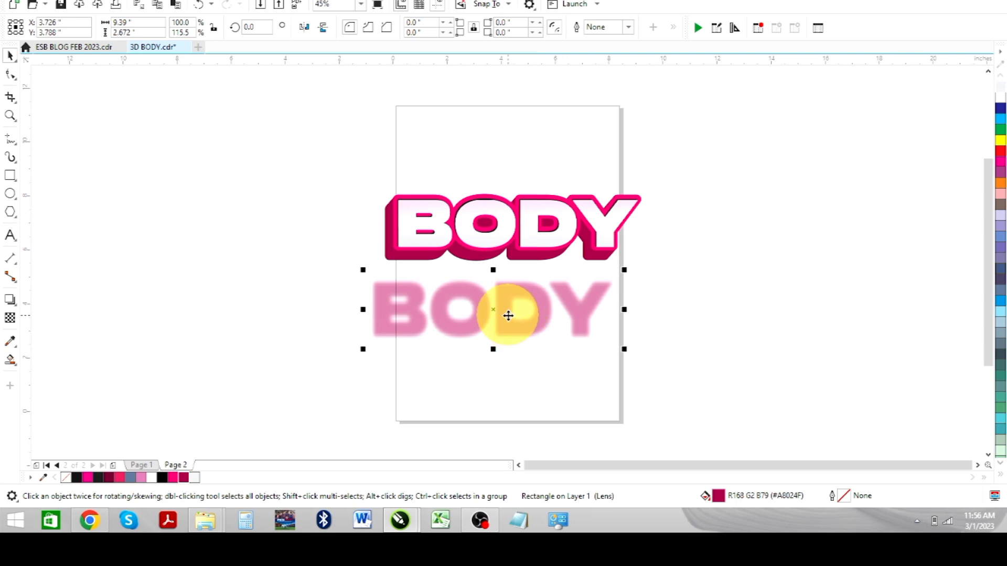
click(507, 316)
click(503, 322)
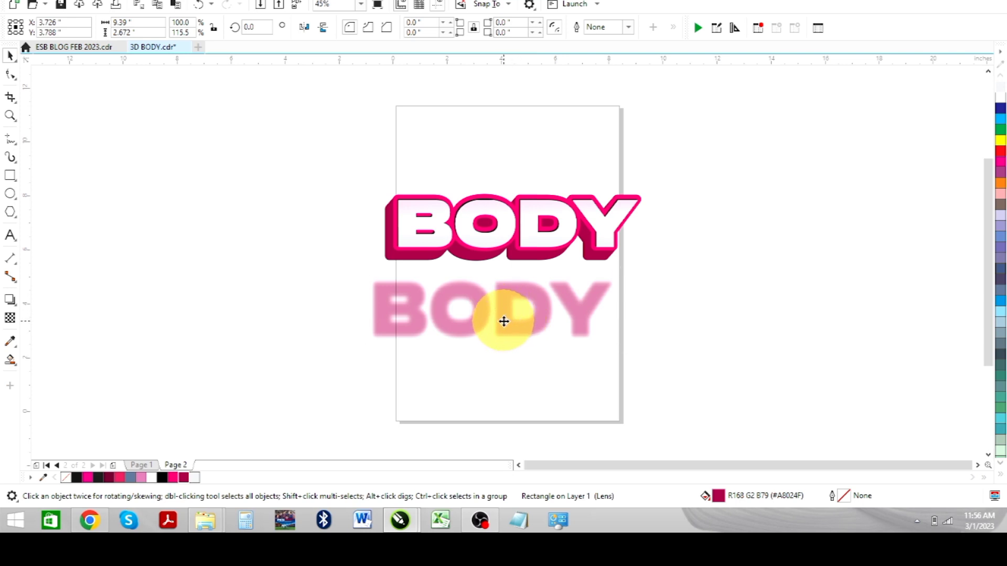
drag(504, 321, 514, 241)
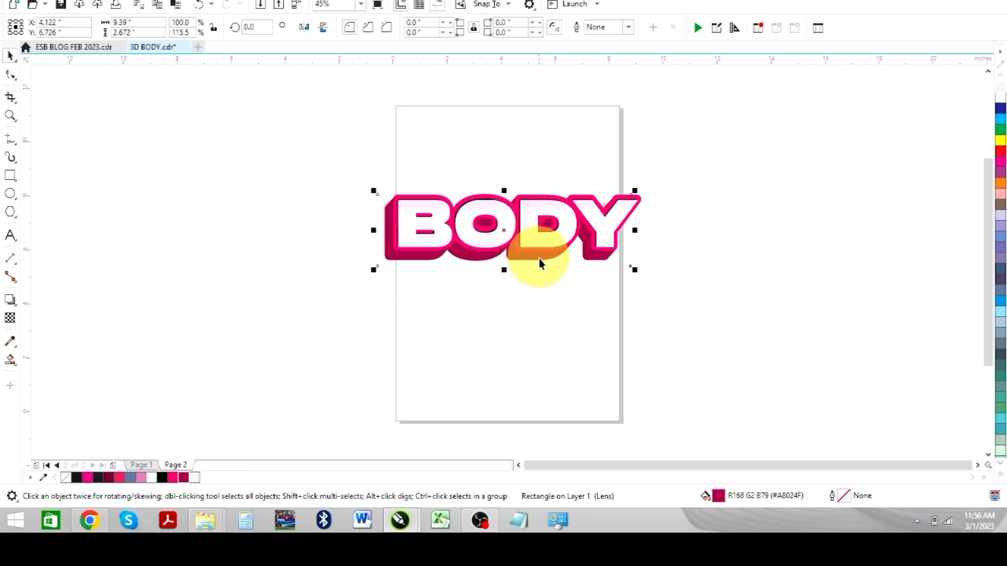
- Nudge the pink shadow a few steps down and right beneath the BODY lettering
click(664, 312)
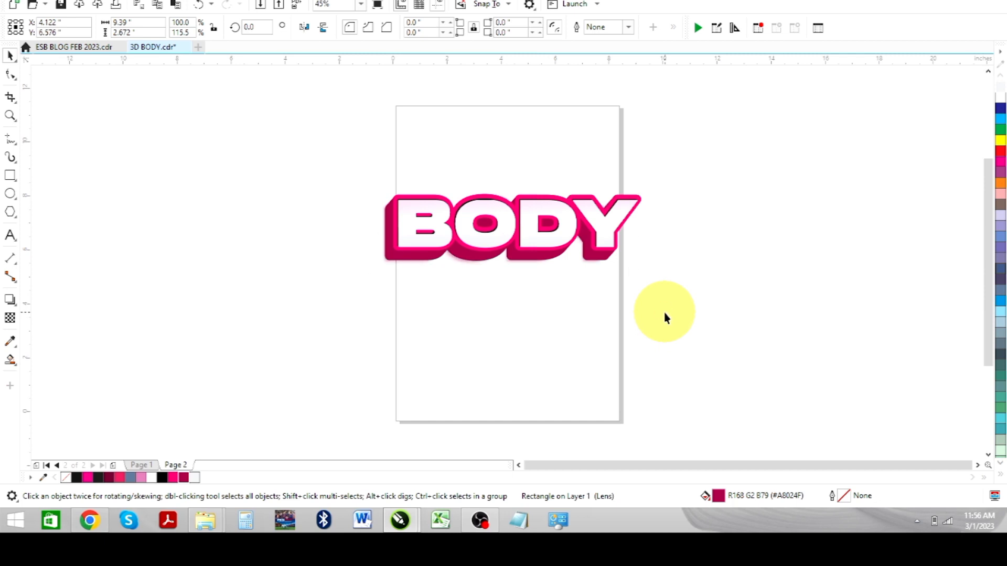
key(Down)
key(Right)
key(Down)
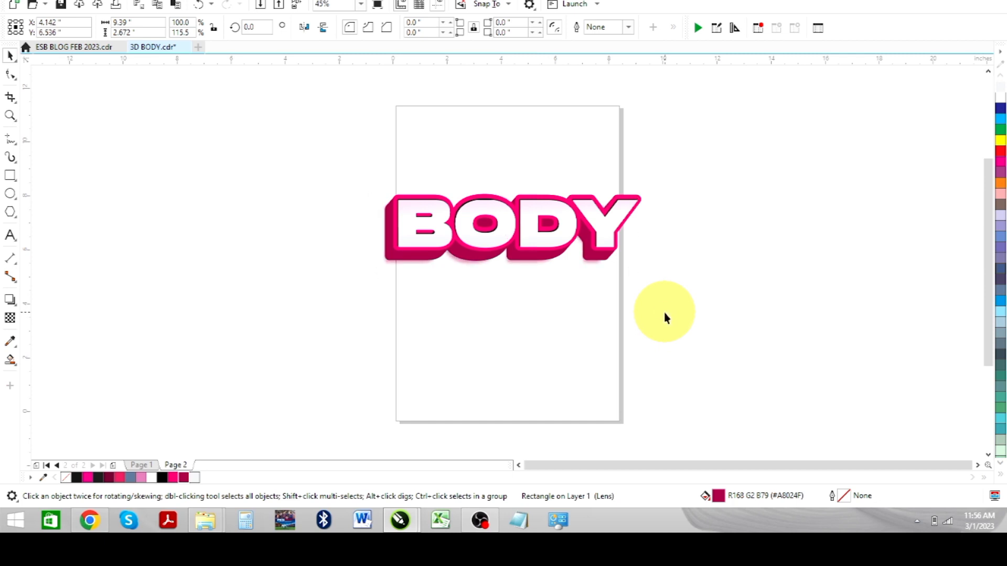
key(Down)
key(Down)
key(Right)
key(Right)
key(Right)
key(Down)
key(Down)
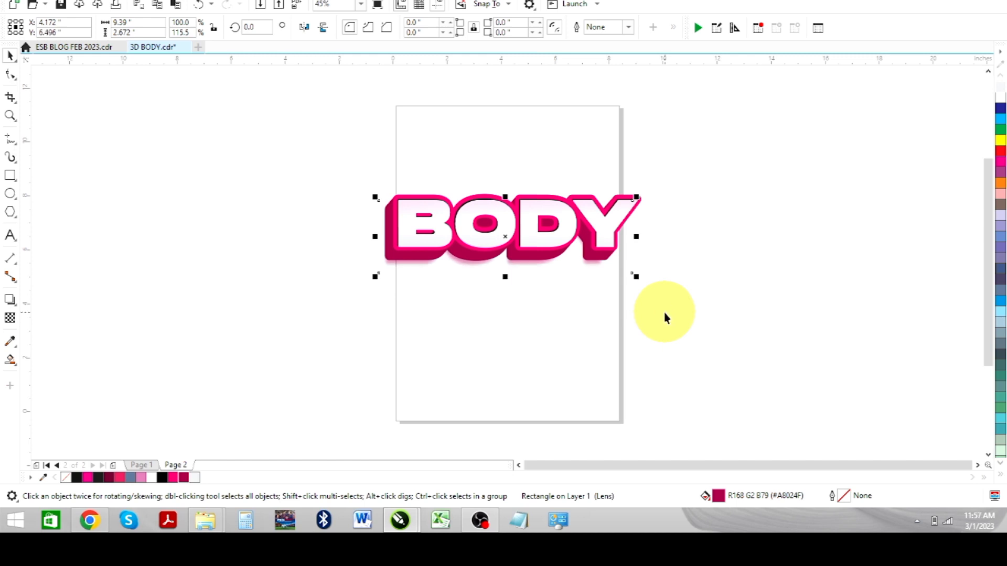
key(Right)
- Zoom to the selection, nudge the shadow right once more, and view the full-screen preview
key(shift+F2)
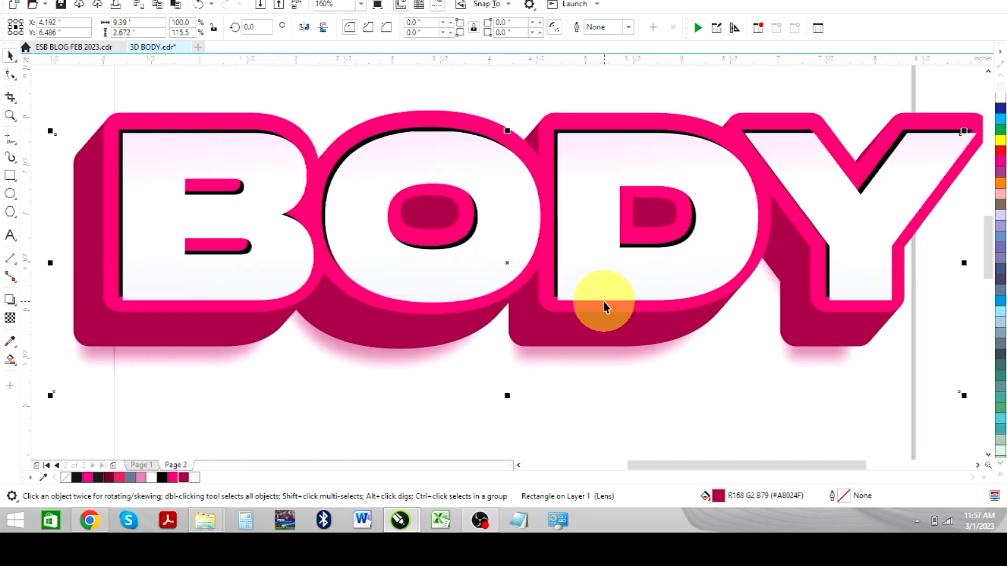
scroll(603, 299, down, 2)
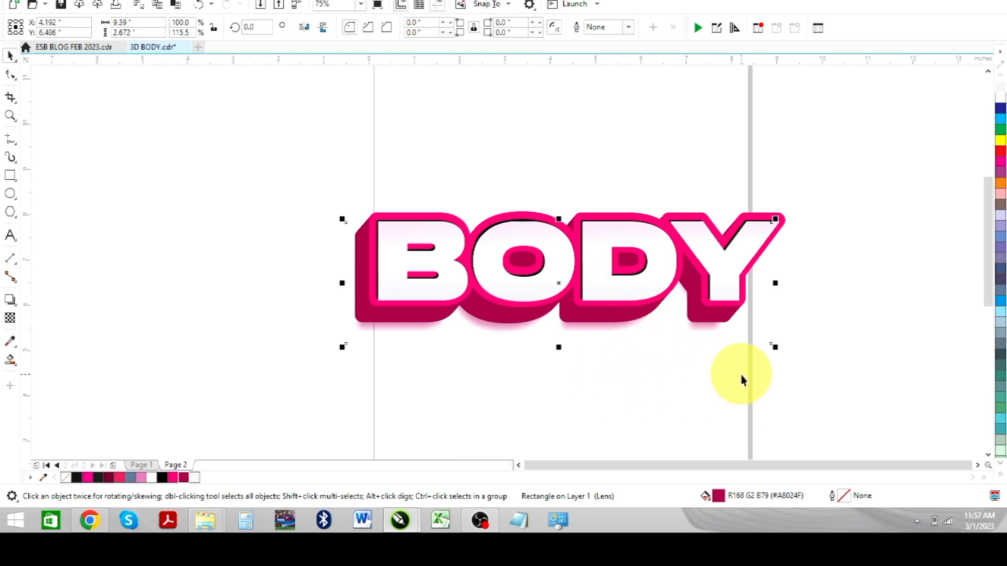
key(Right)
key(Right)
key(Right)
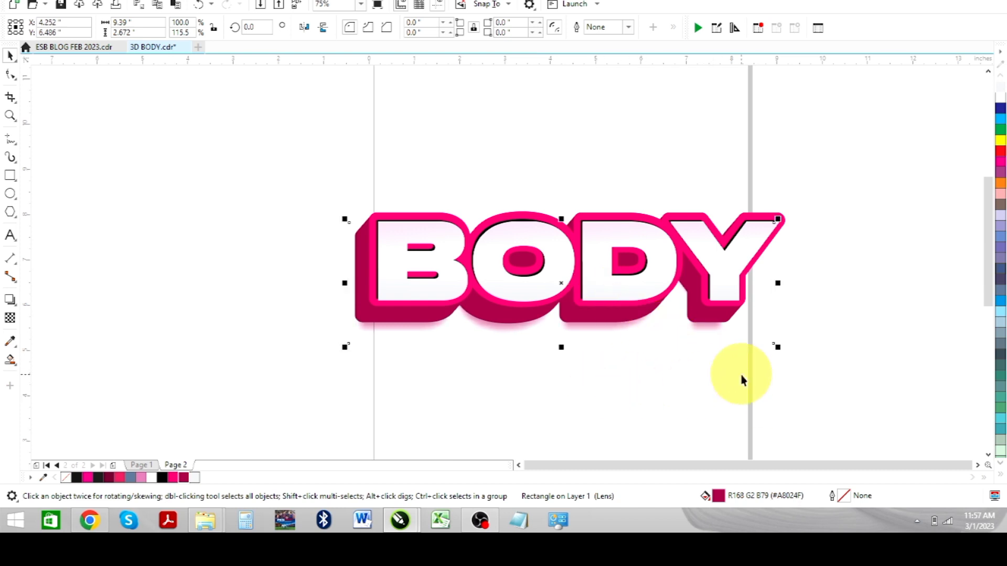
key(F9)
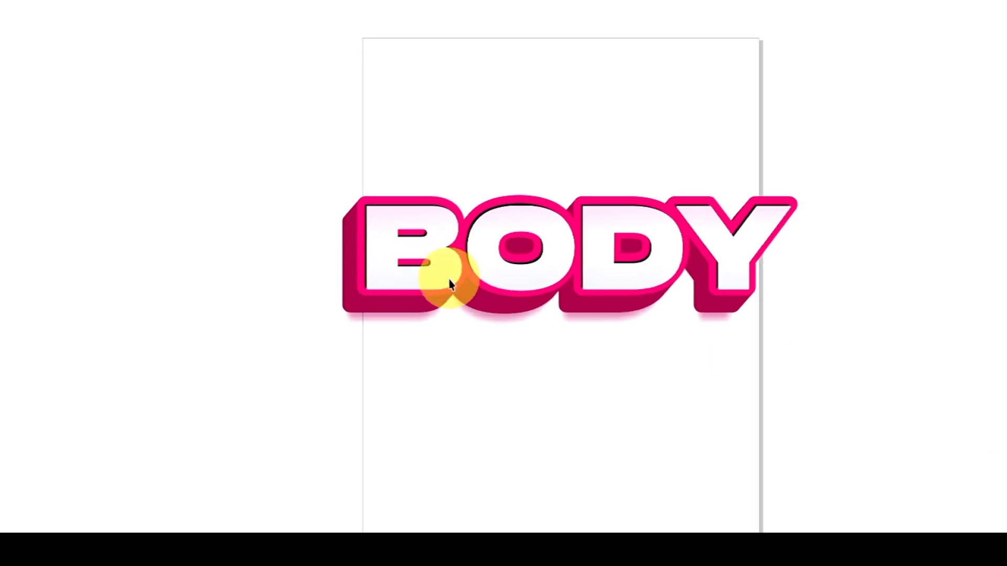